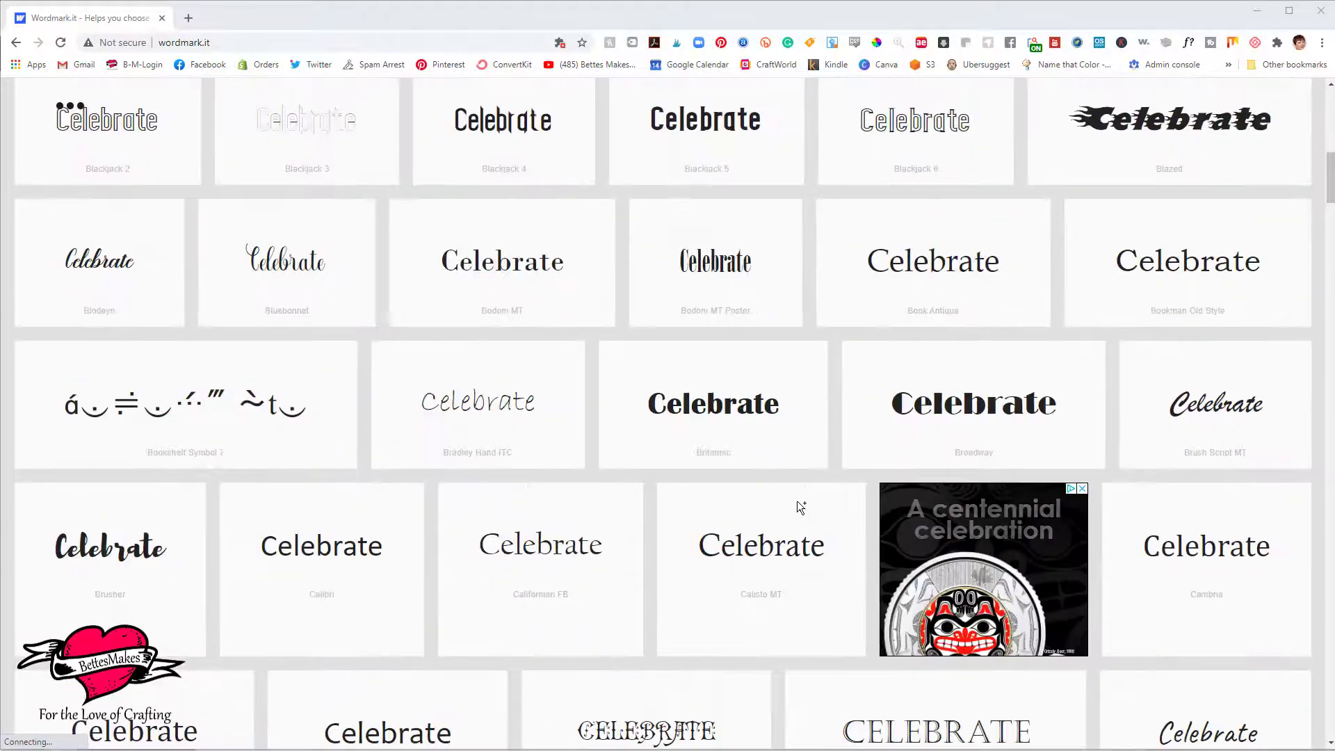
Browse the font previews of the word Celebrate and pick out Showcard Gothic.
scroll(798, 501, "down", 8)
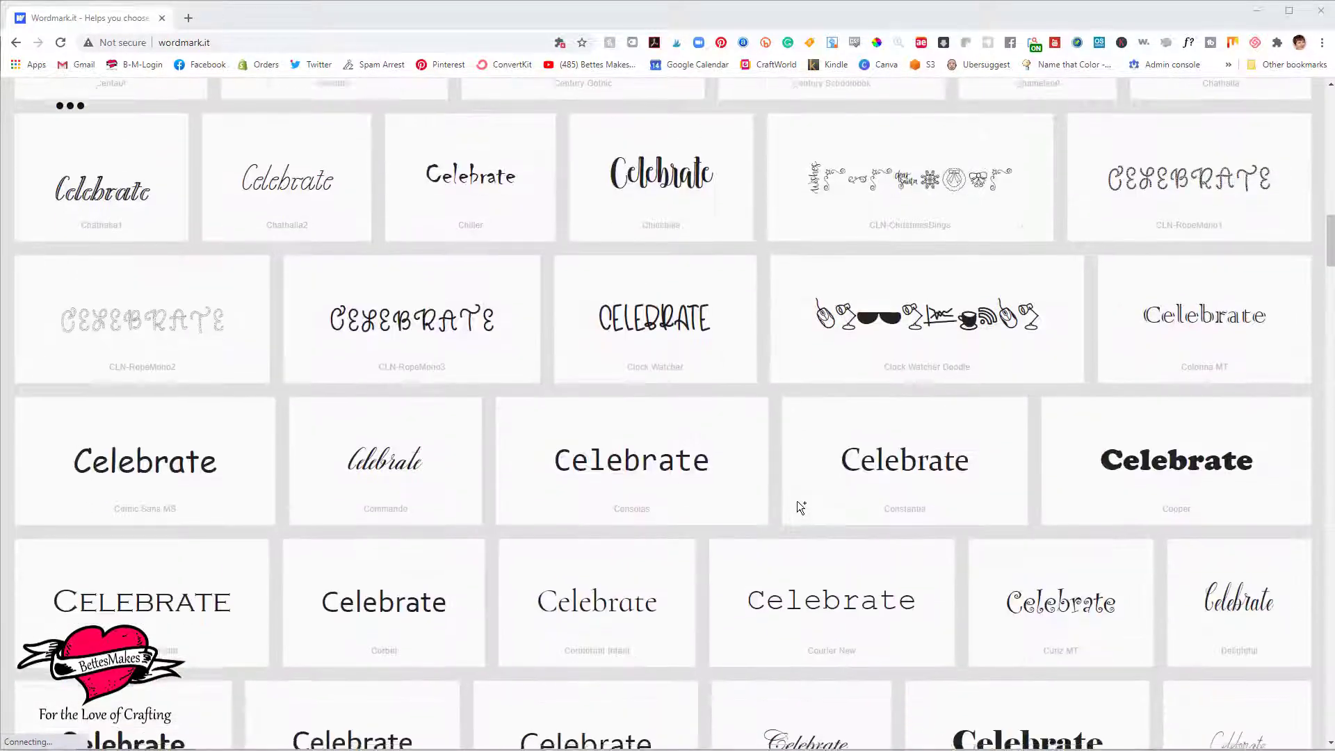
scroll(797, 500, "down", 4)
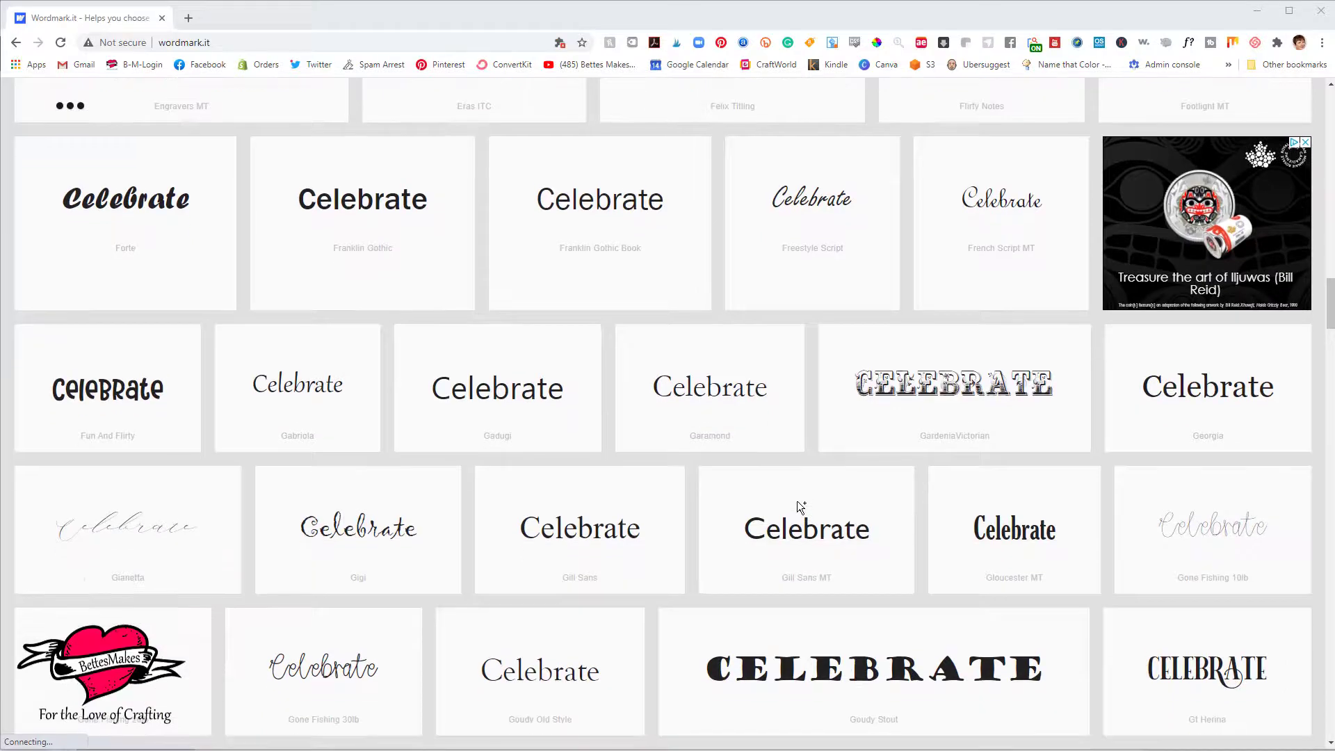
scroll(797, 500, "down", 2)
scroll(797, 501, "down", 2)
scroll(797, 501, "down", 8)
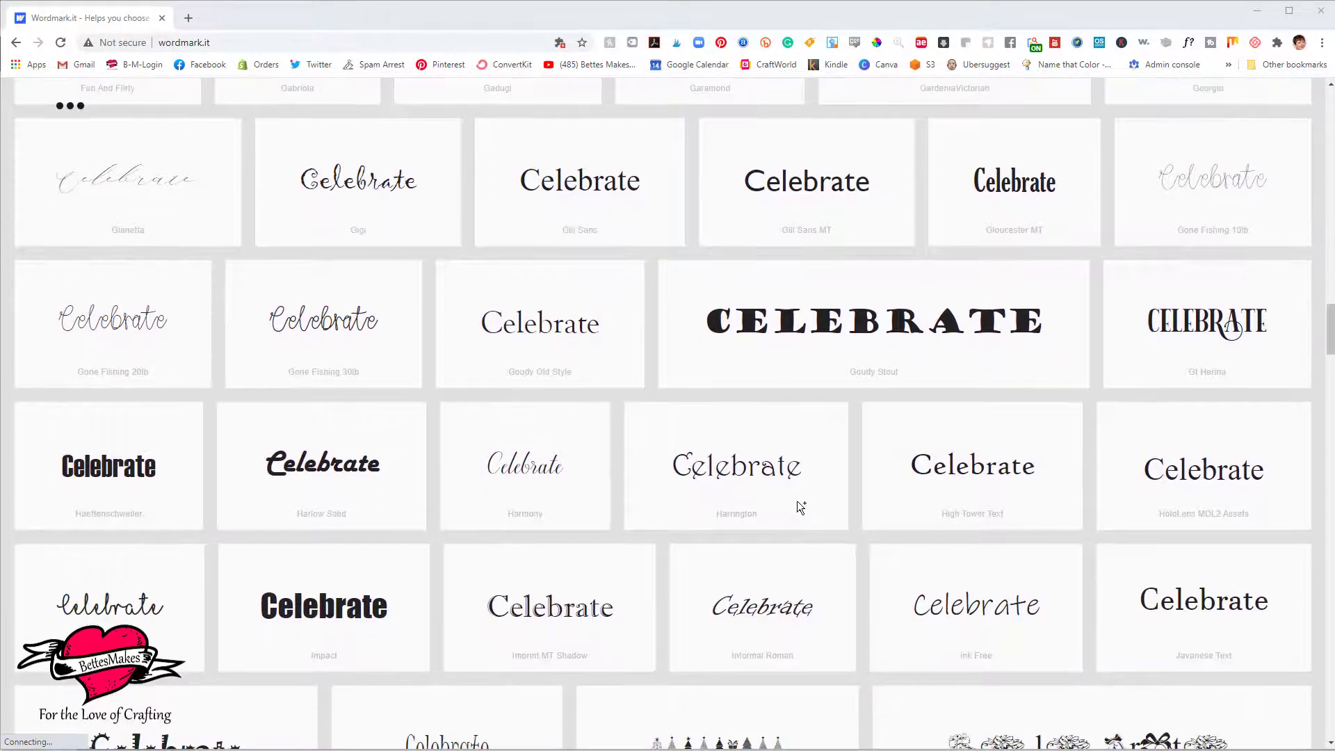
scroll(798, 502, "down", 10)
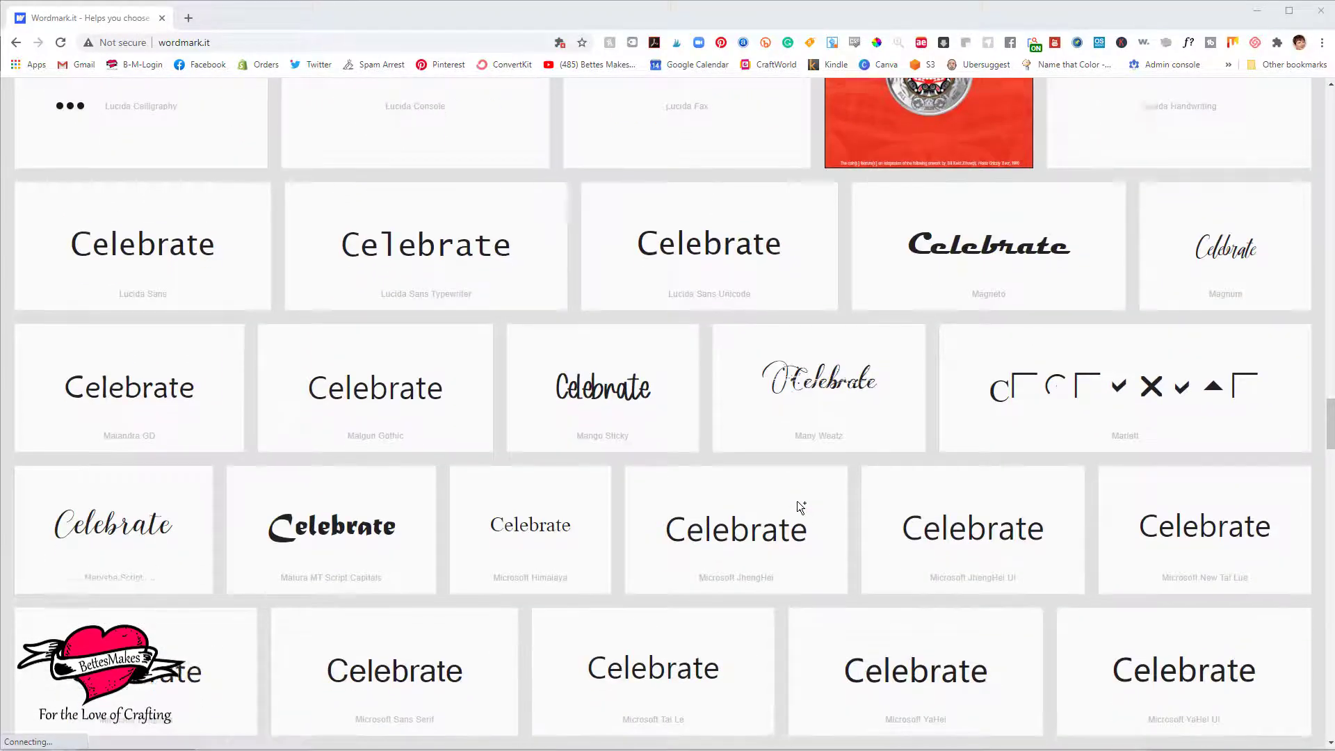
scroll(797, 506, "down", 7)
scroll(799, 505, "down", 7)
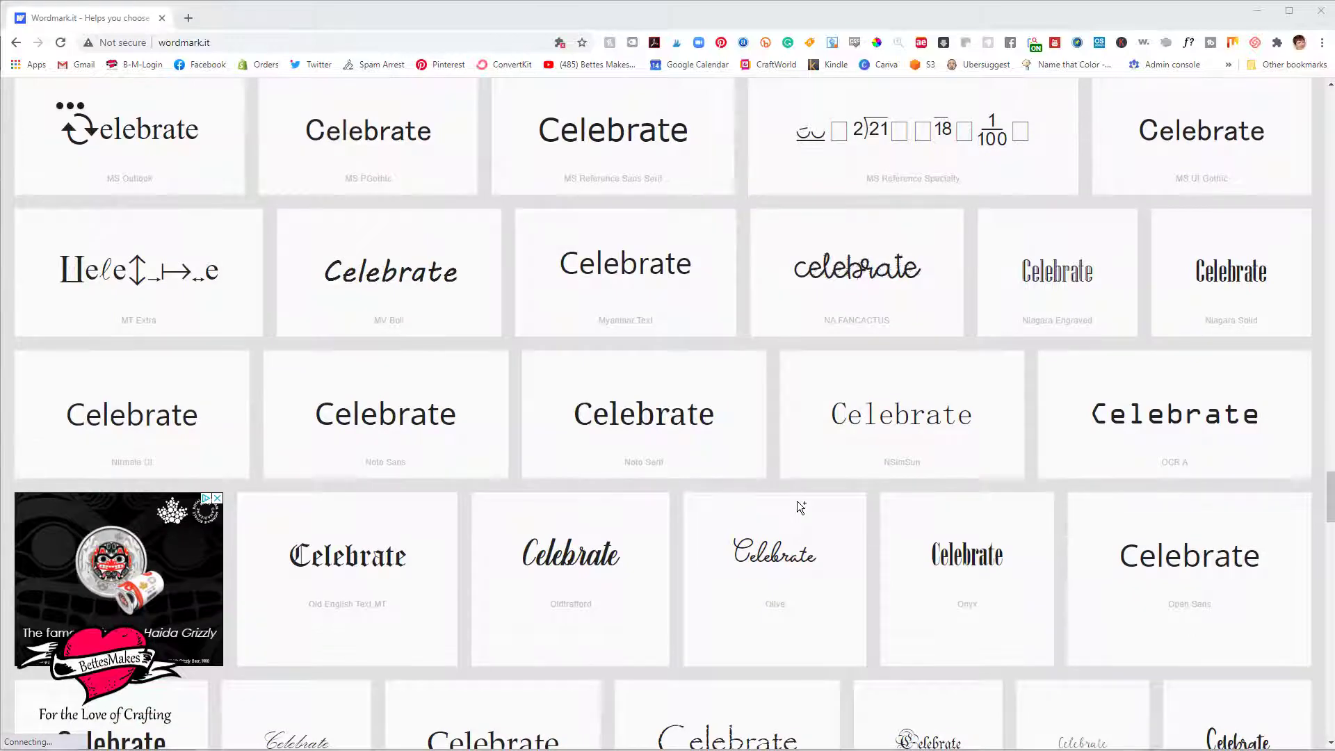
scroll(797, 501, "down", 6)
scroll(797, 500, "down", 5)
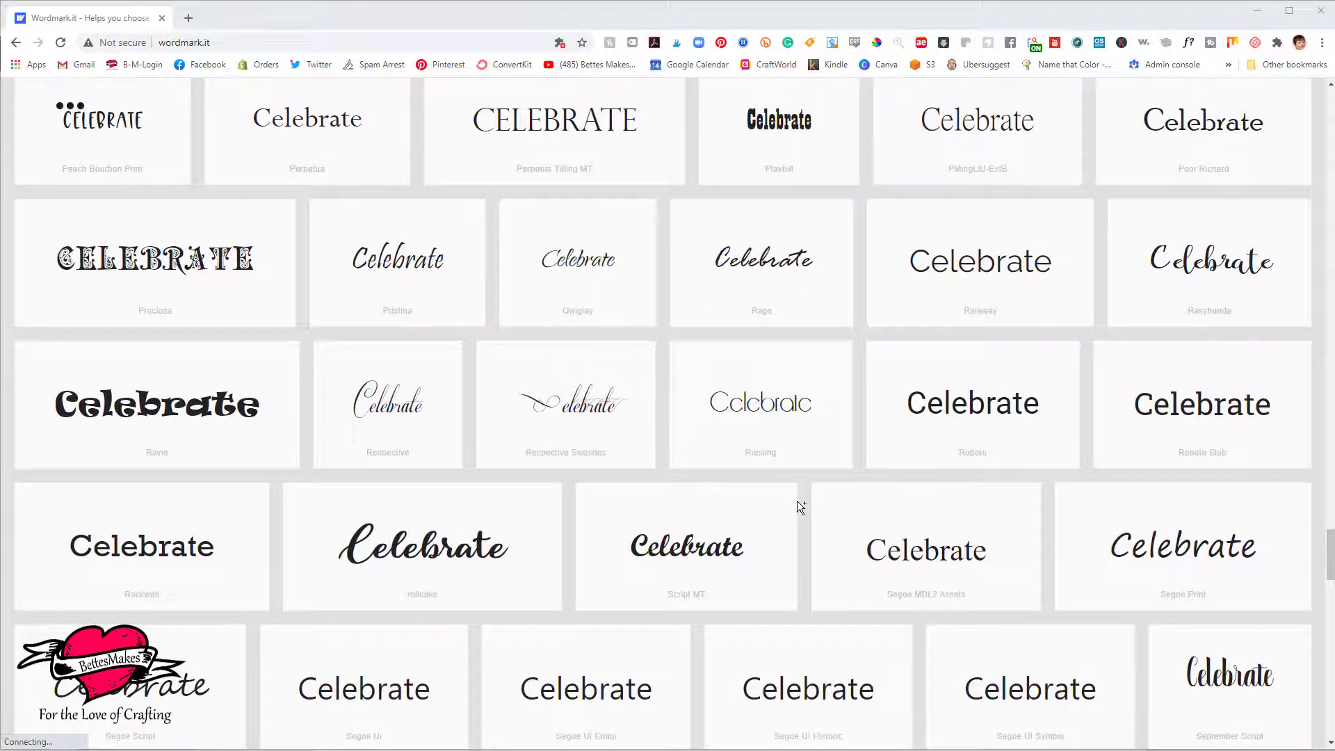
scroll(797, 501, "down", 3)
scroll(800, 505, "down", 2)
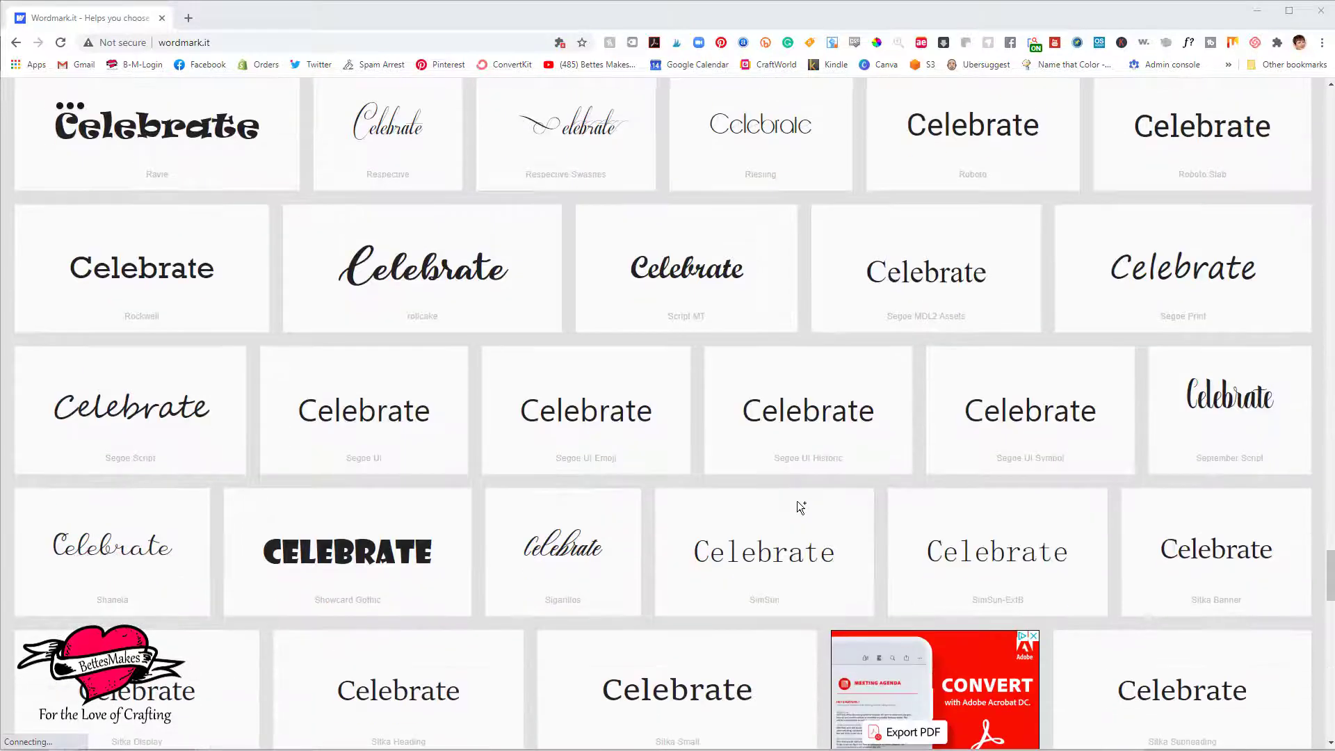
scroll(799, 505, "down", 2)
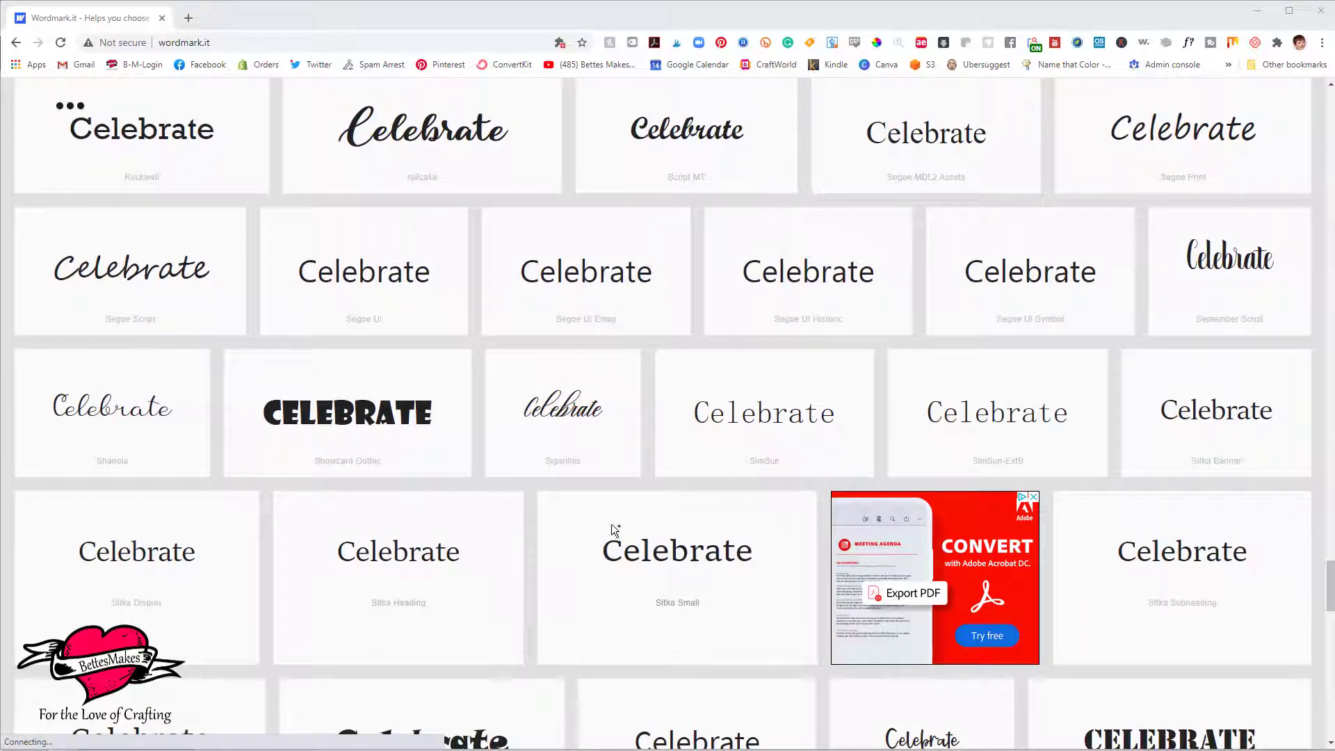
left_click(407, 420)
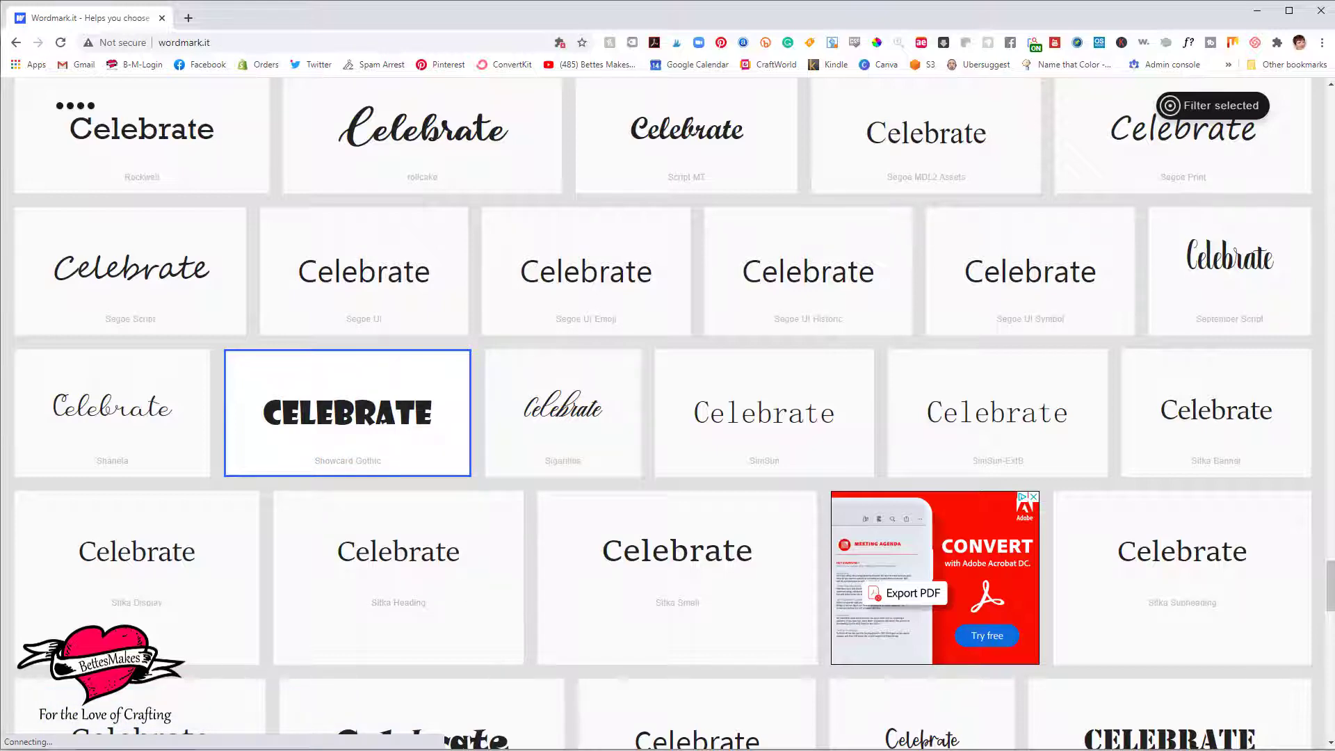
Switch to Cricut Design Space, search the fonts for "showca" and choose Showcard Gothic for the new text.
key("alt+Tab")
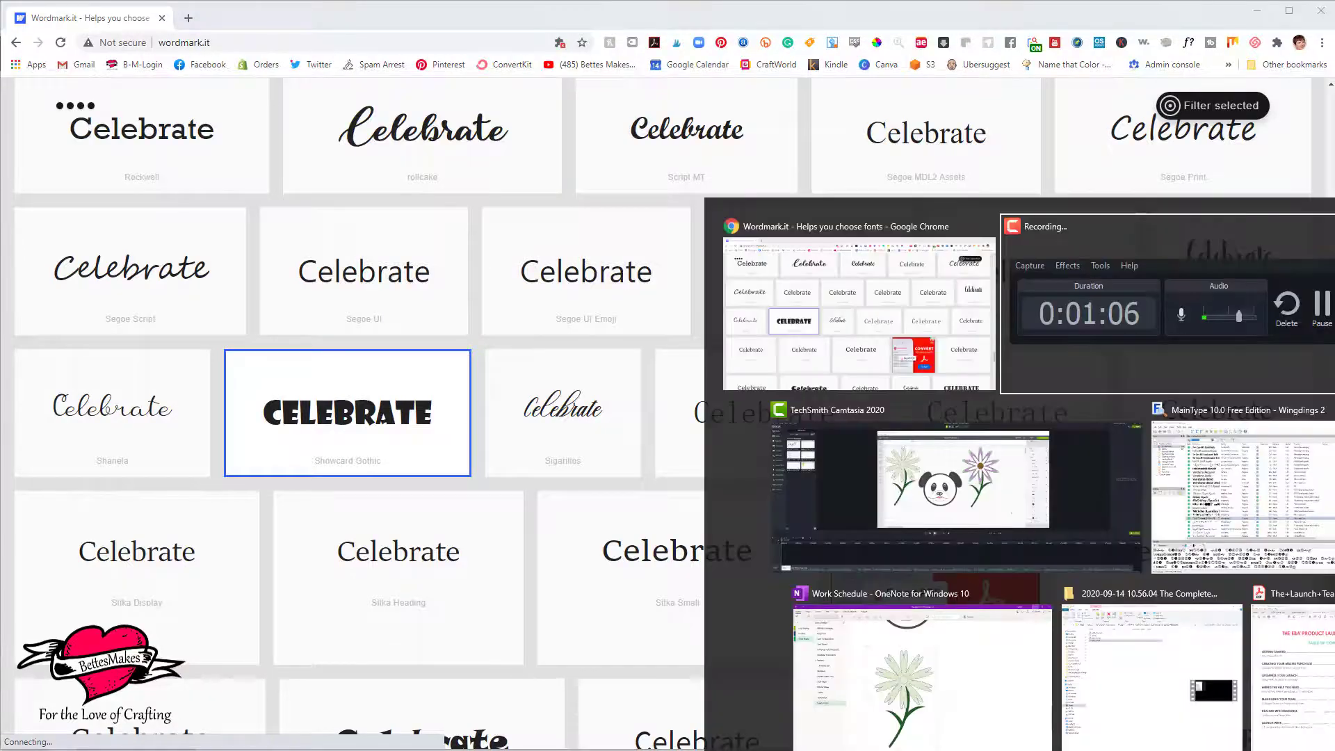
key("alt+Tab")
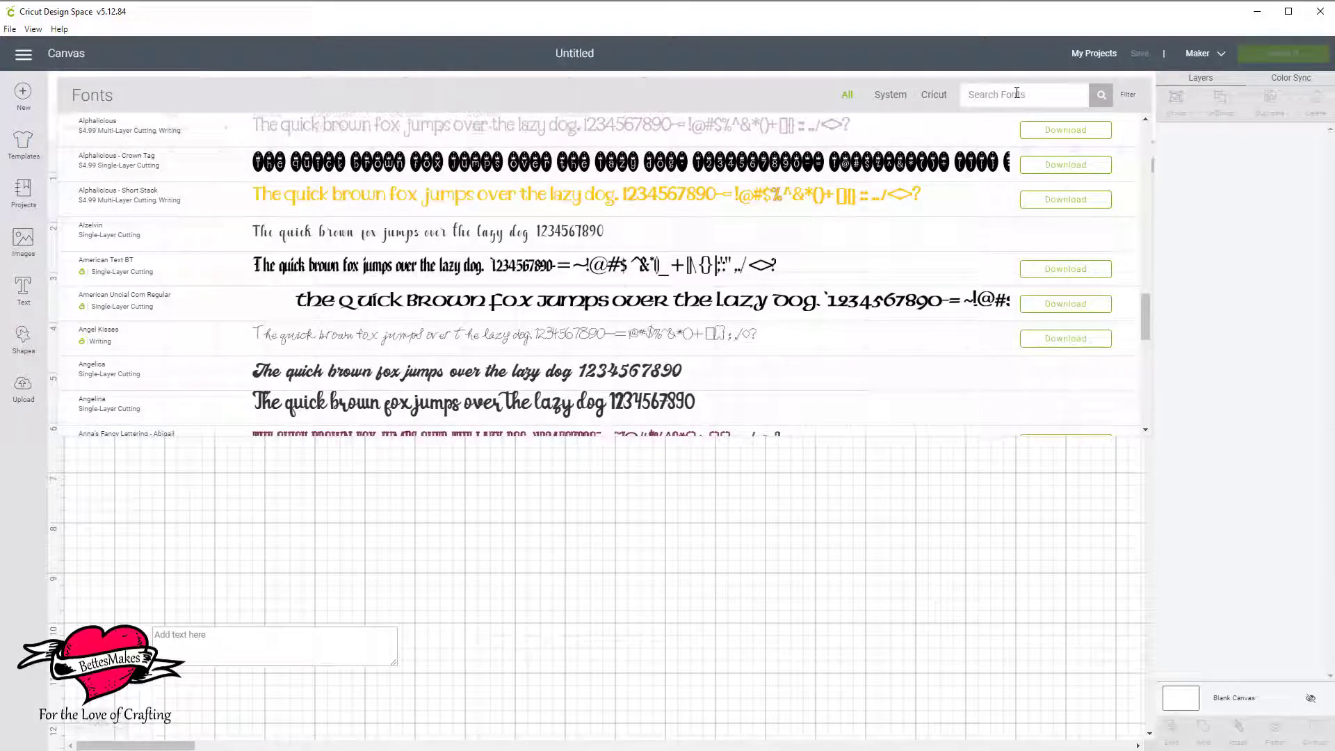
type("show")
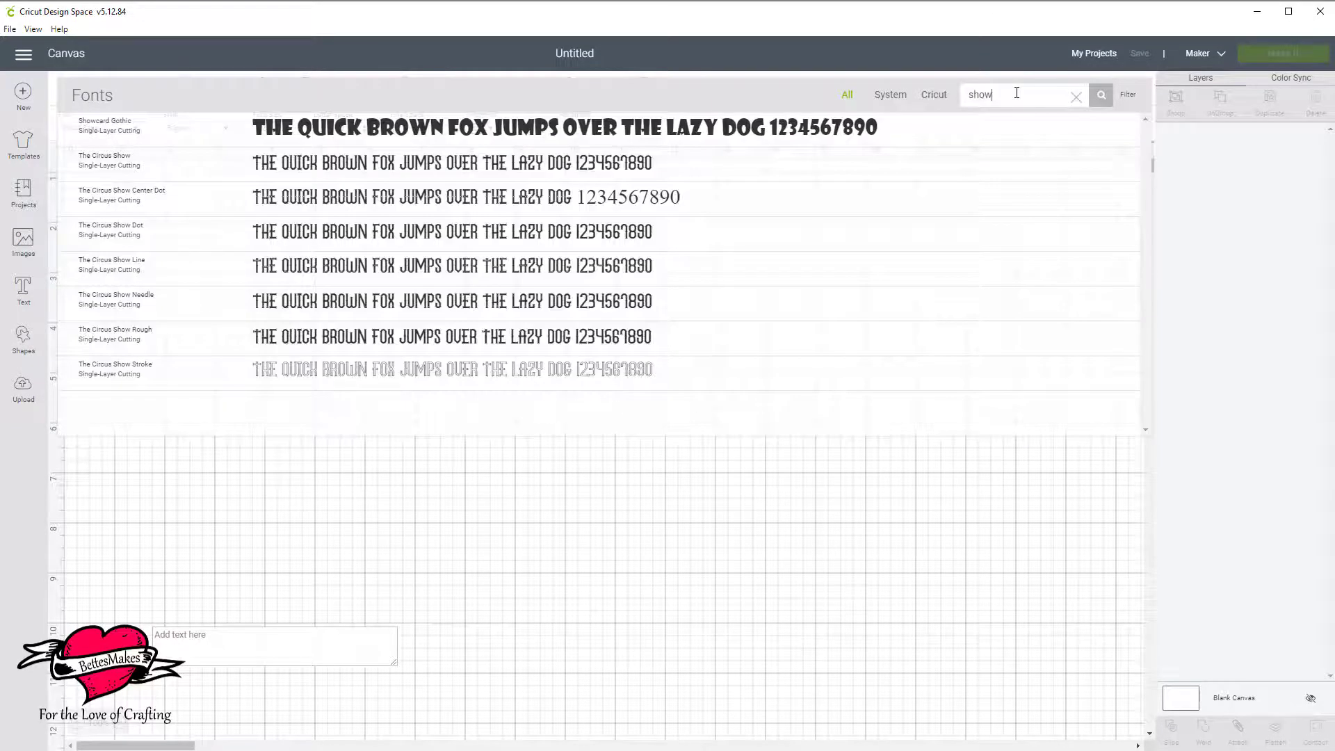
type("ca")
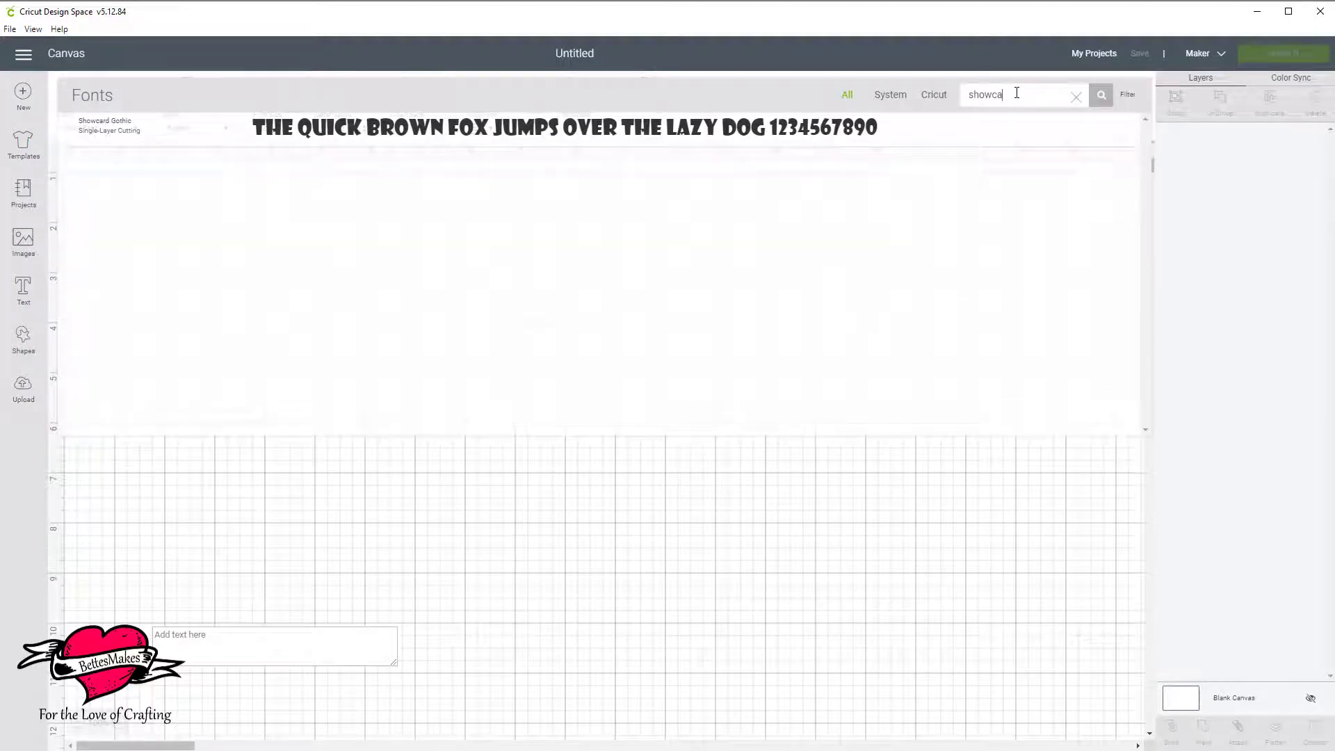
left_click(640, 147)
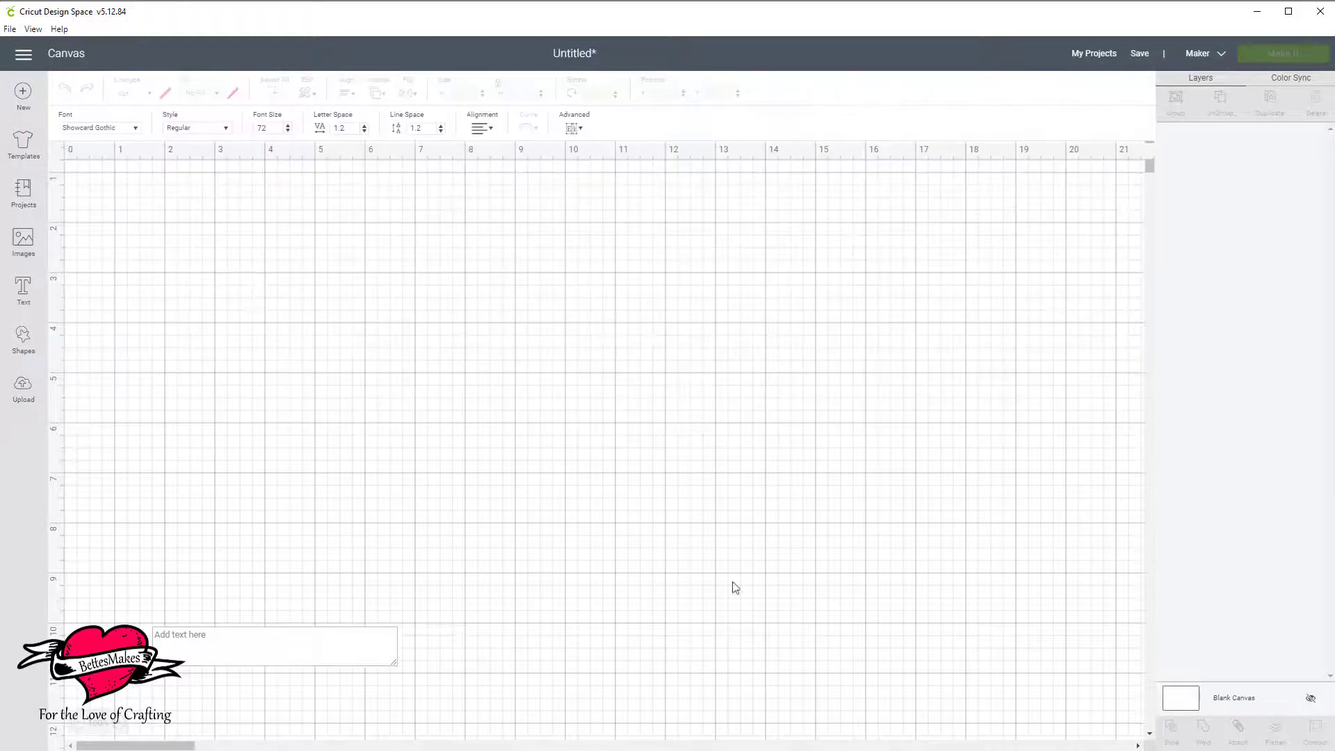
Enter "Celebrate" as the text on the canvas.
left_click(294, 635)
type("Cele")
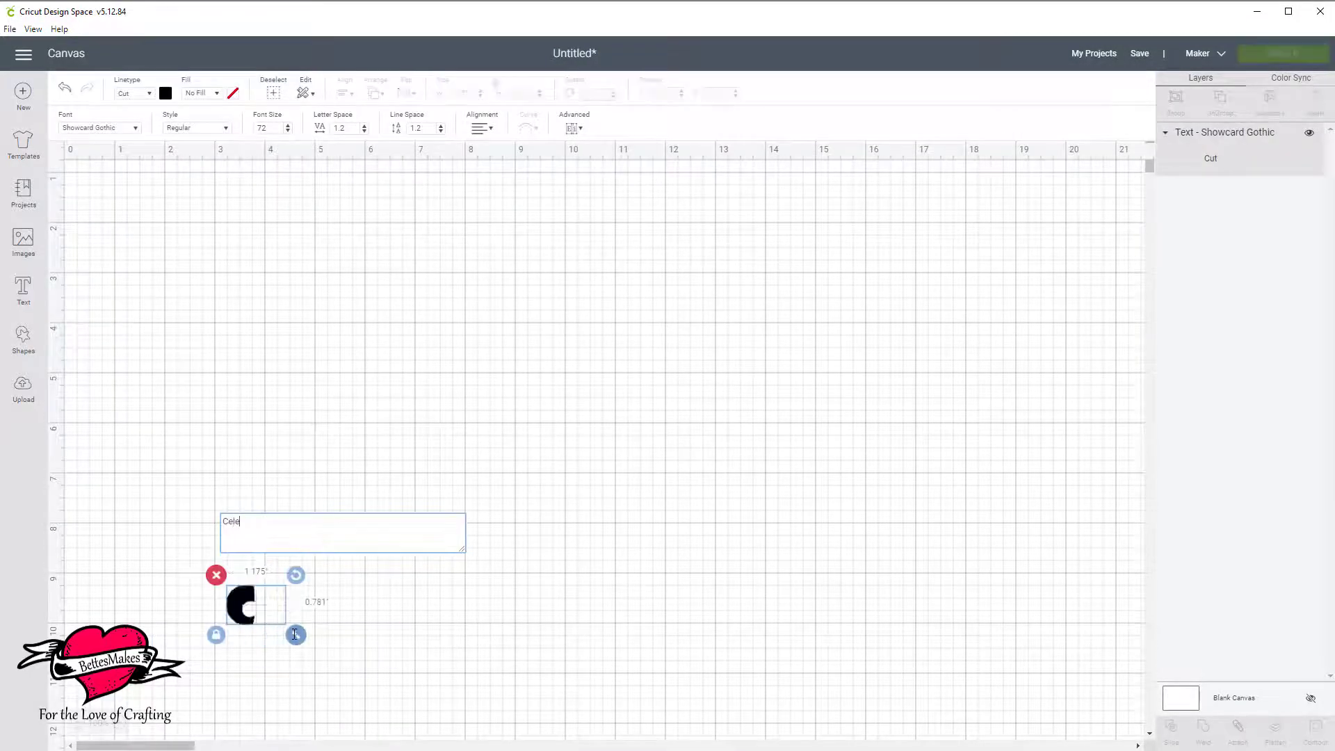
type("brate")
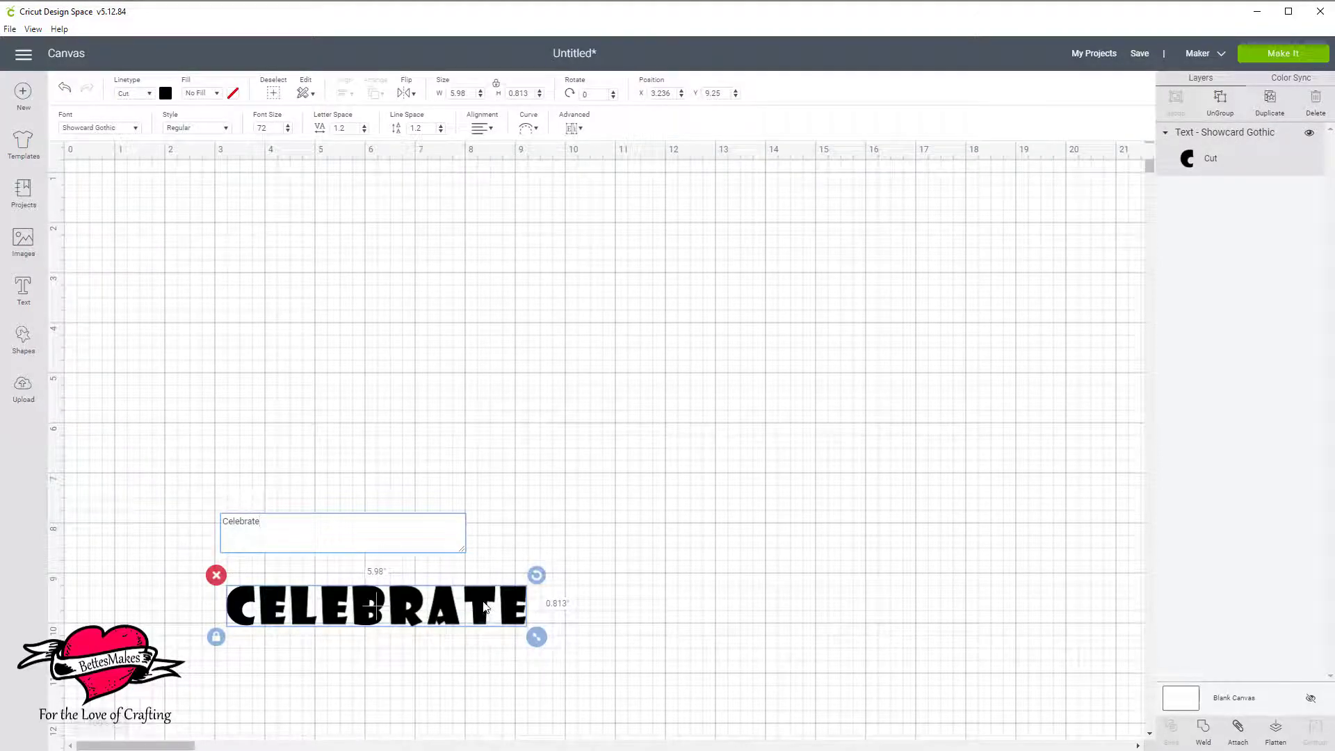
Enlarge the CELEBRATE text to about 9.1 inches wide on the upper canvas and weld it into one shape.
left_click_drag(484, 625, 1030, 565)
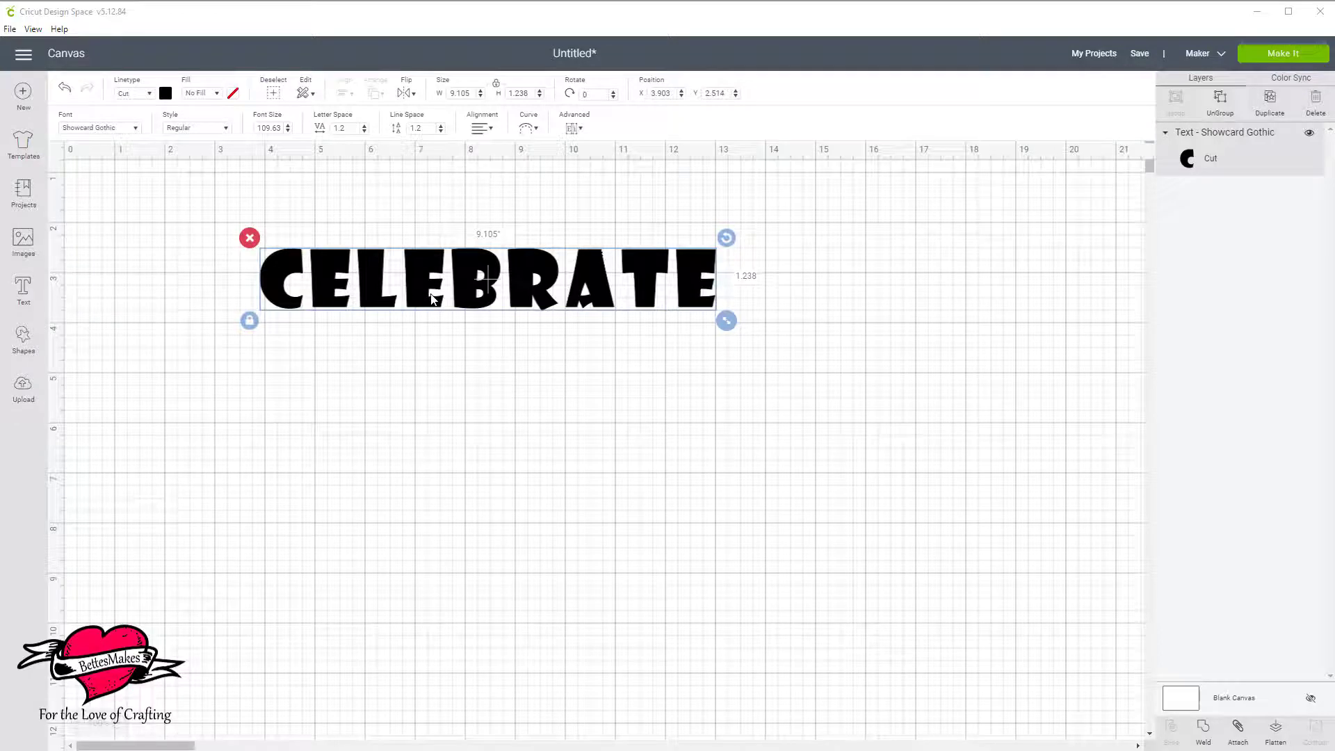
left_click_drag(432, 299, 490, 319)
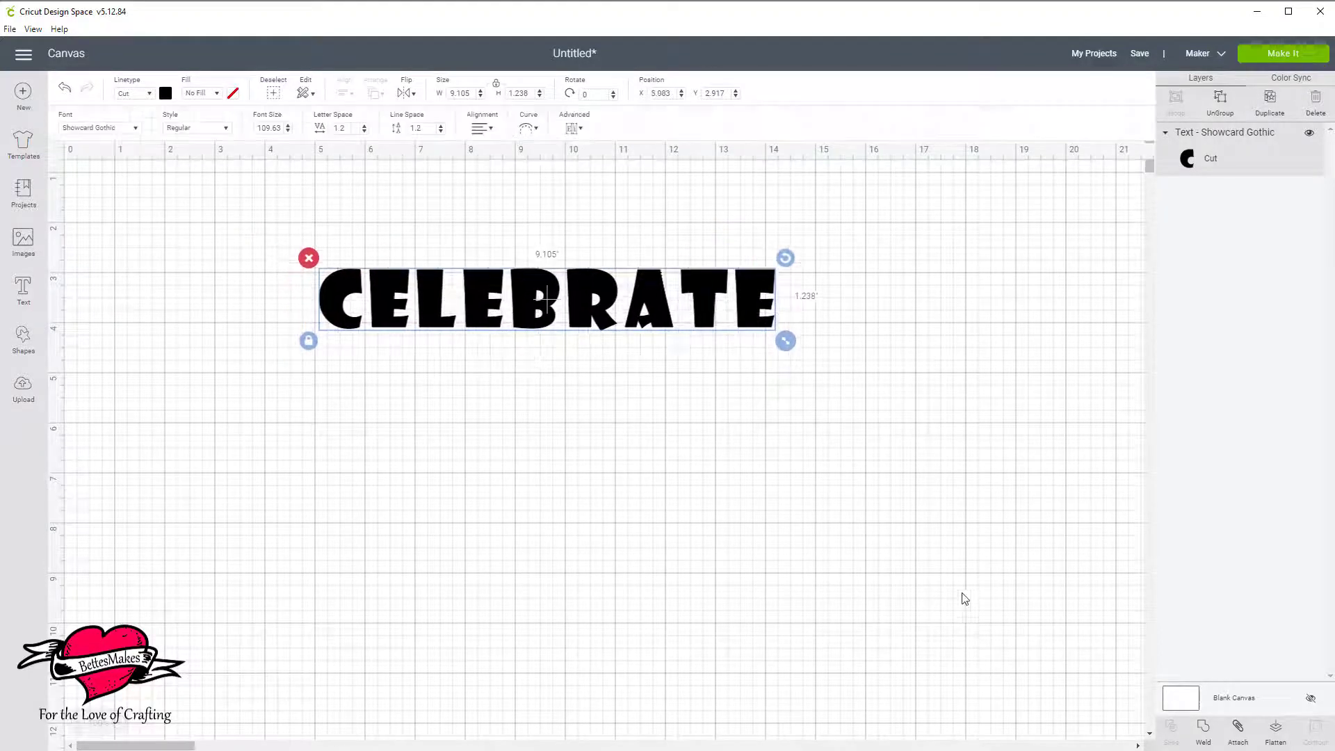
left_click(1203, 728)
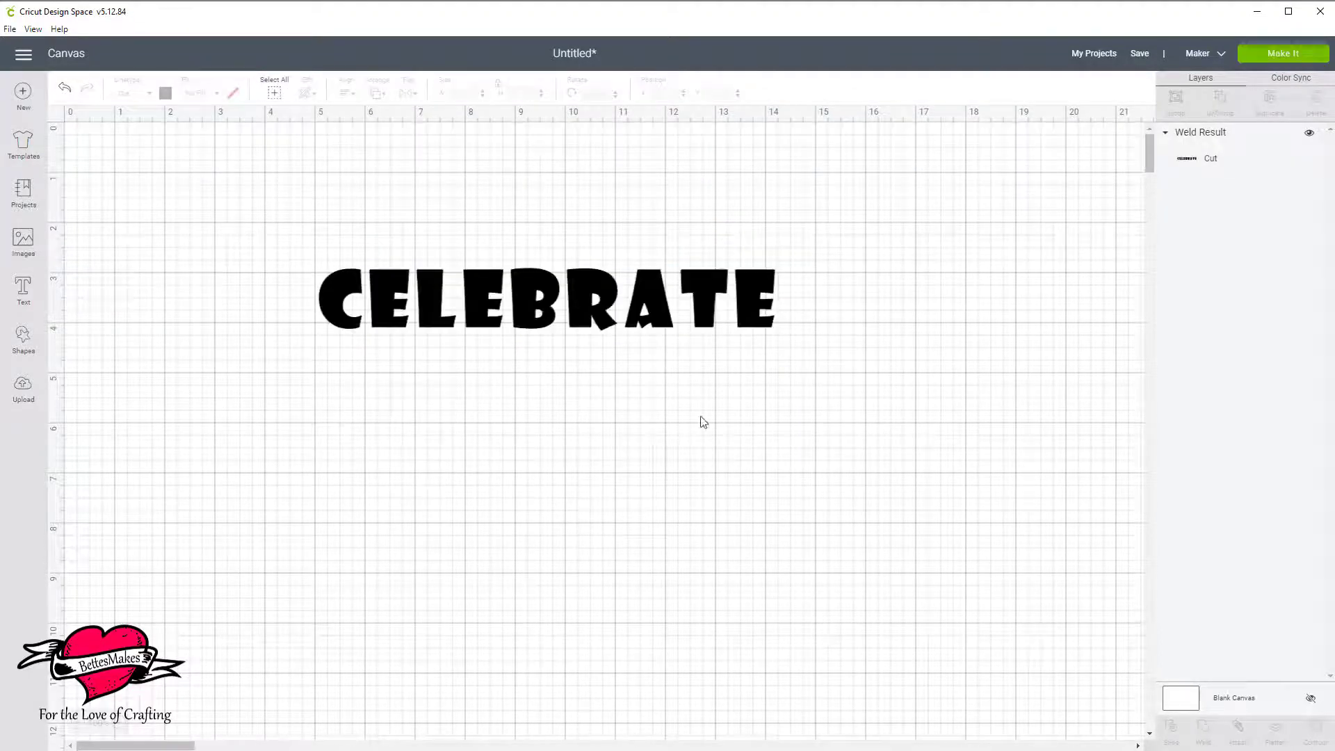
left_click_drag(657, 303, 657, 270)
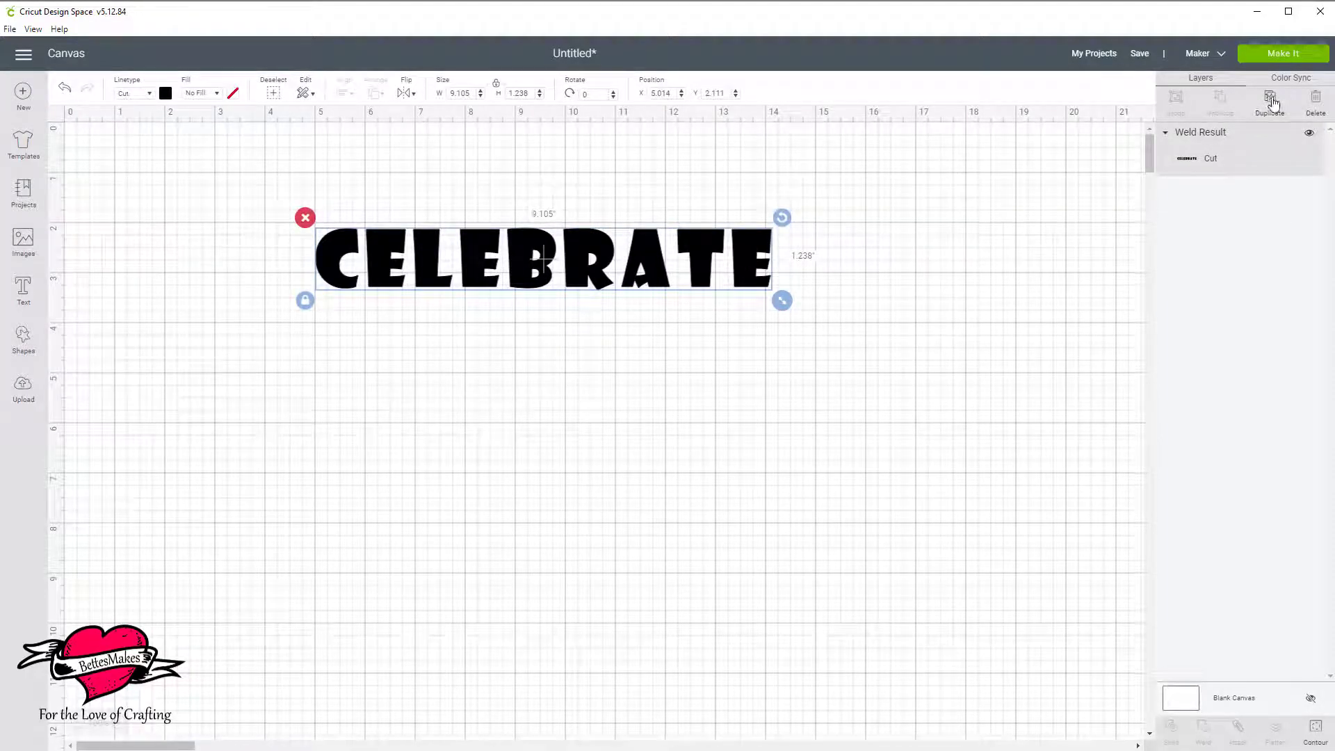
Duplicate the welded word, place the copy below the original and set its material color to light yellow.
left_click(1272, 103)
left_click_drag(723, 306, 747, 380)
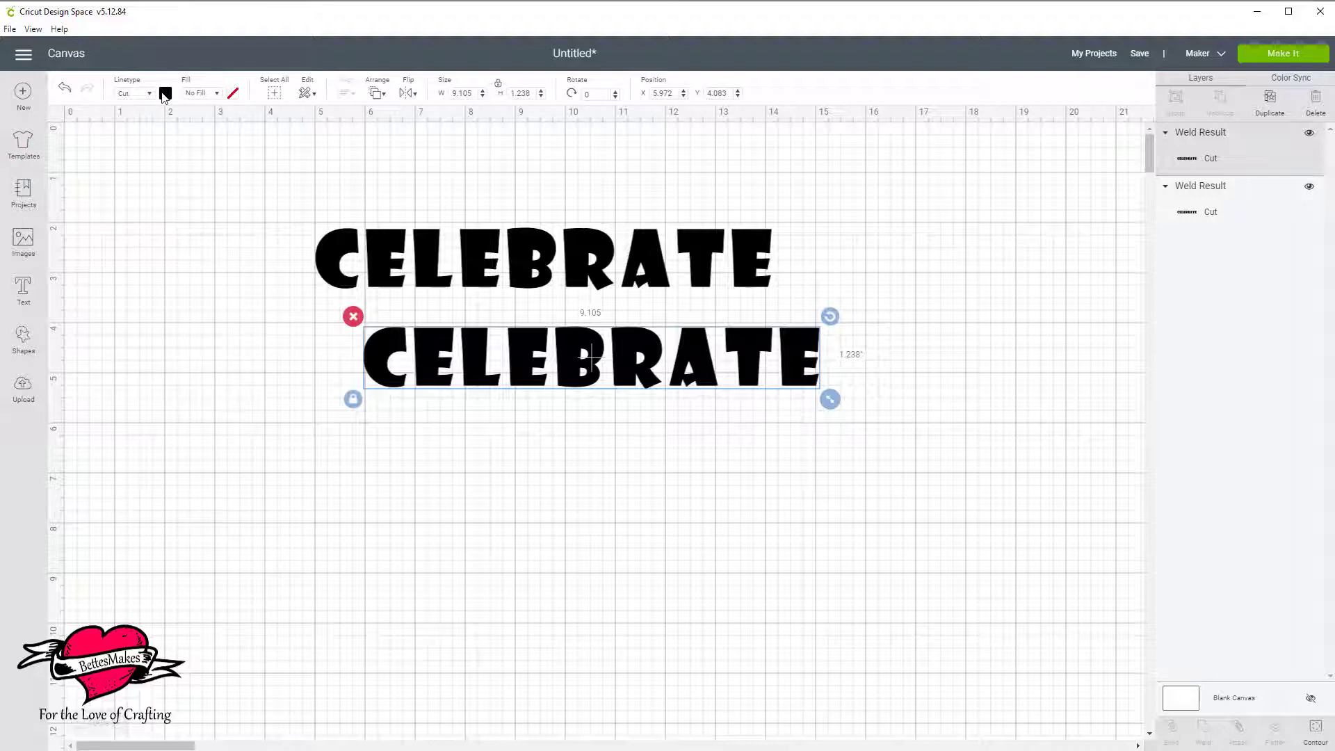
left_click(164, 94)
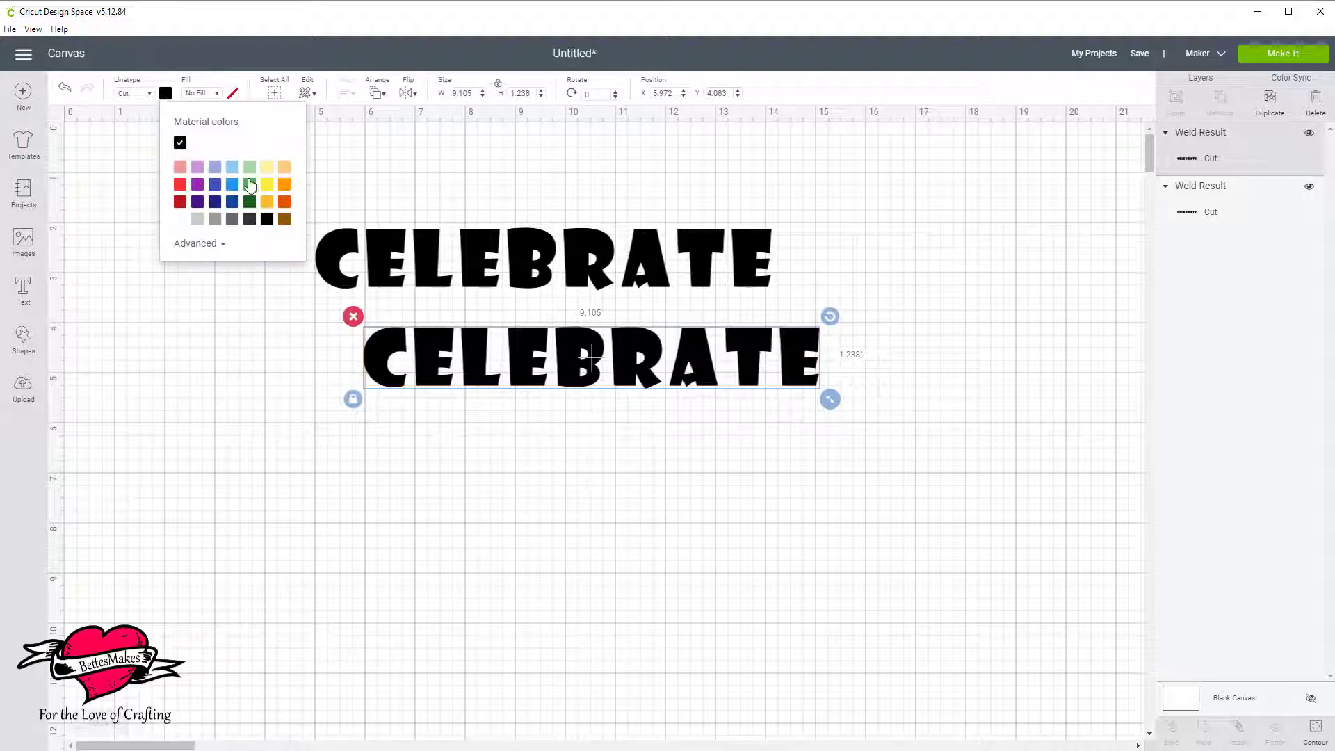
left_click(267, 168)
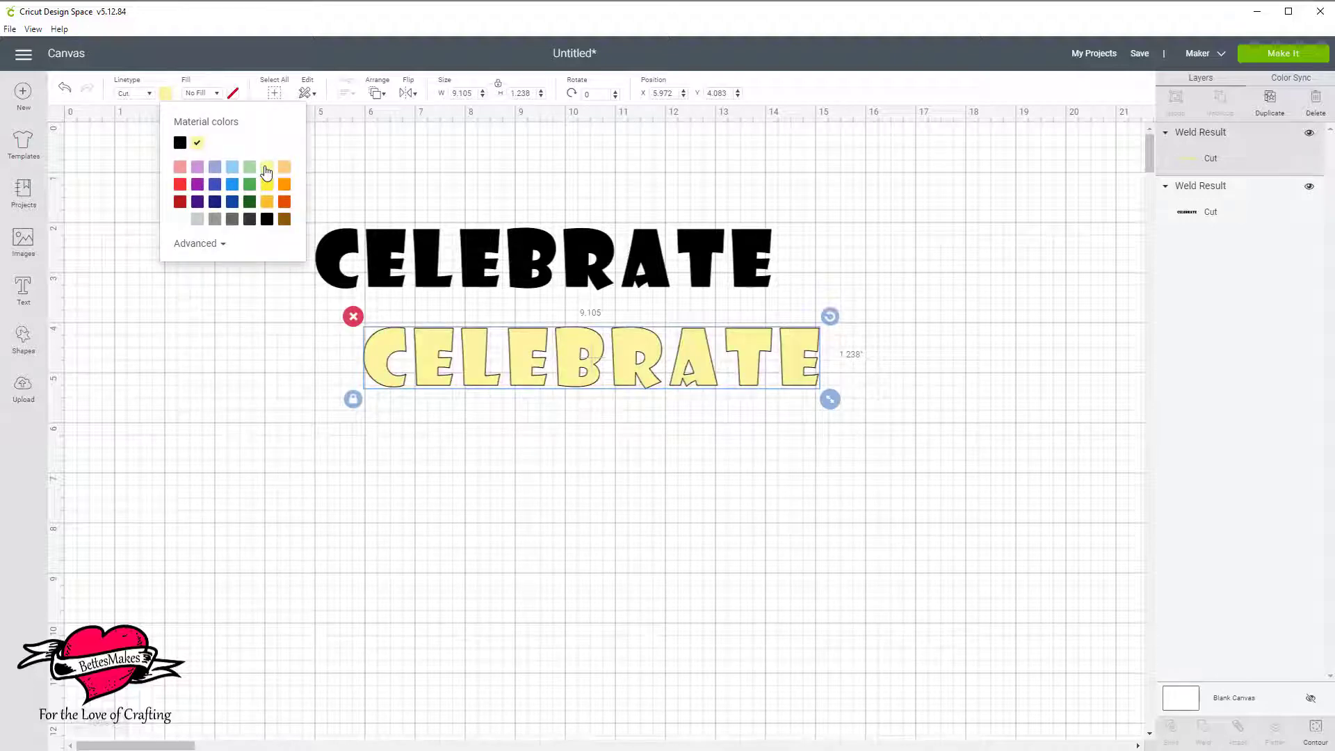
Send the yellow word to the back, behind the black one, and move the black word up clear of it.
left_click_drag(712, 384, 687, 320)
left_click(378, 93)
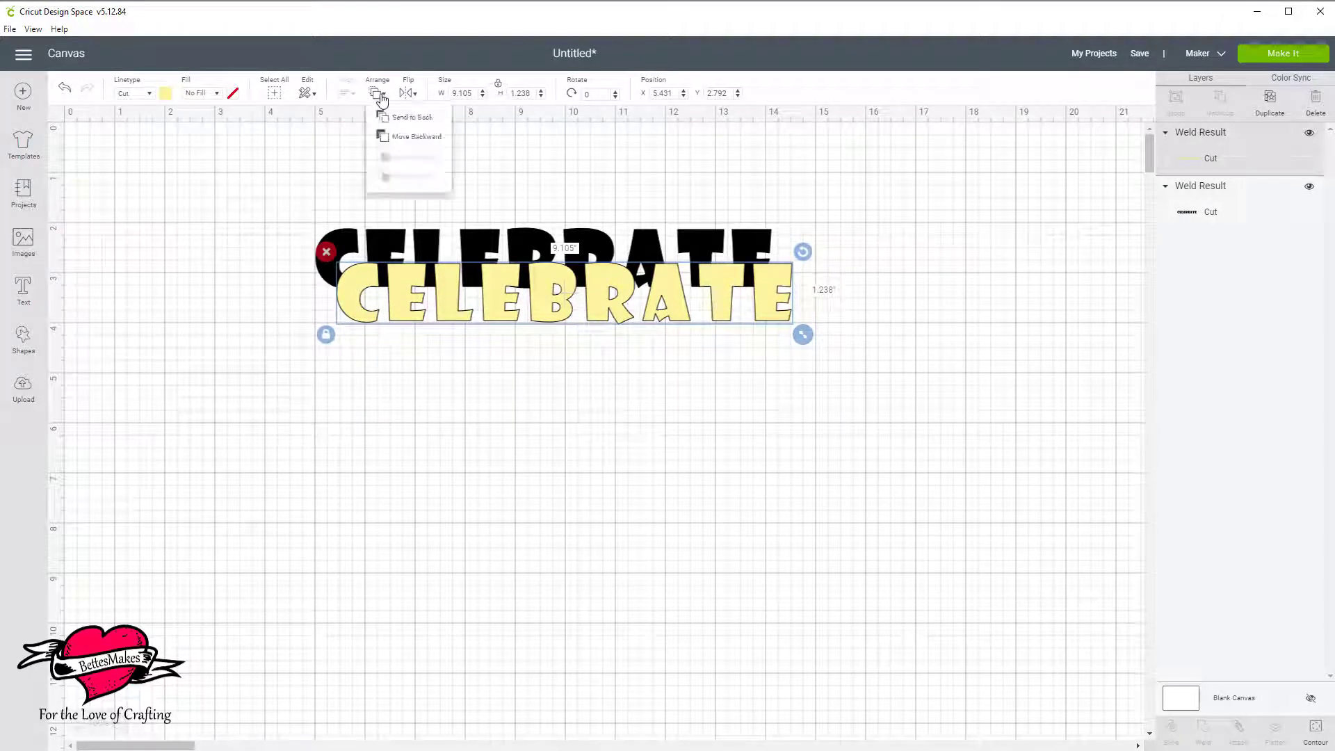
left_click(395, 120)
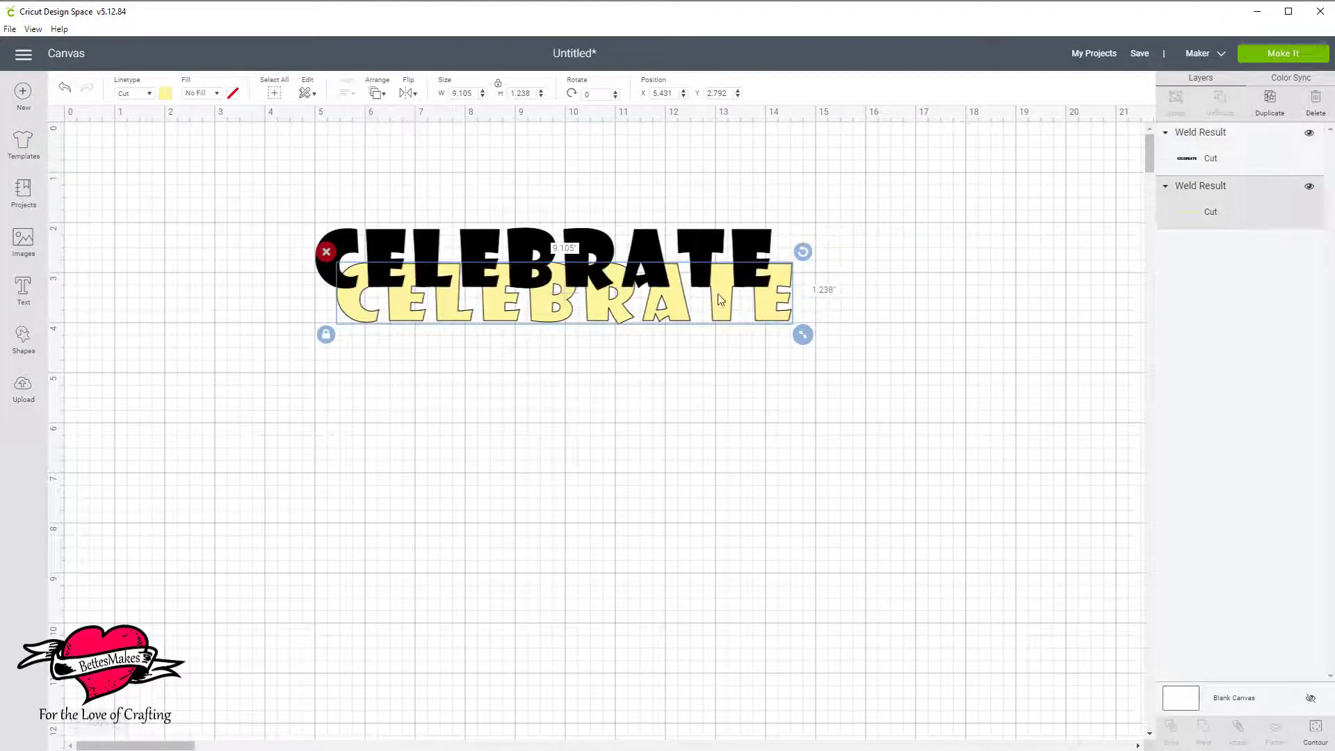
left_click_drag(704, 249, 657, 224)
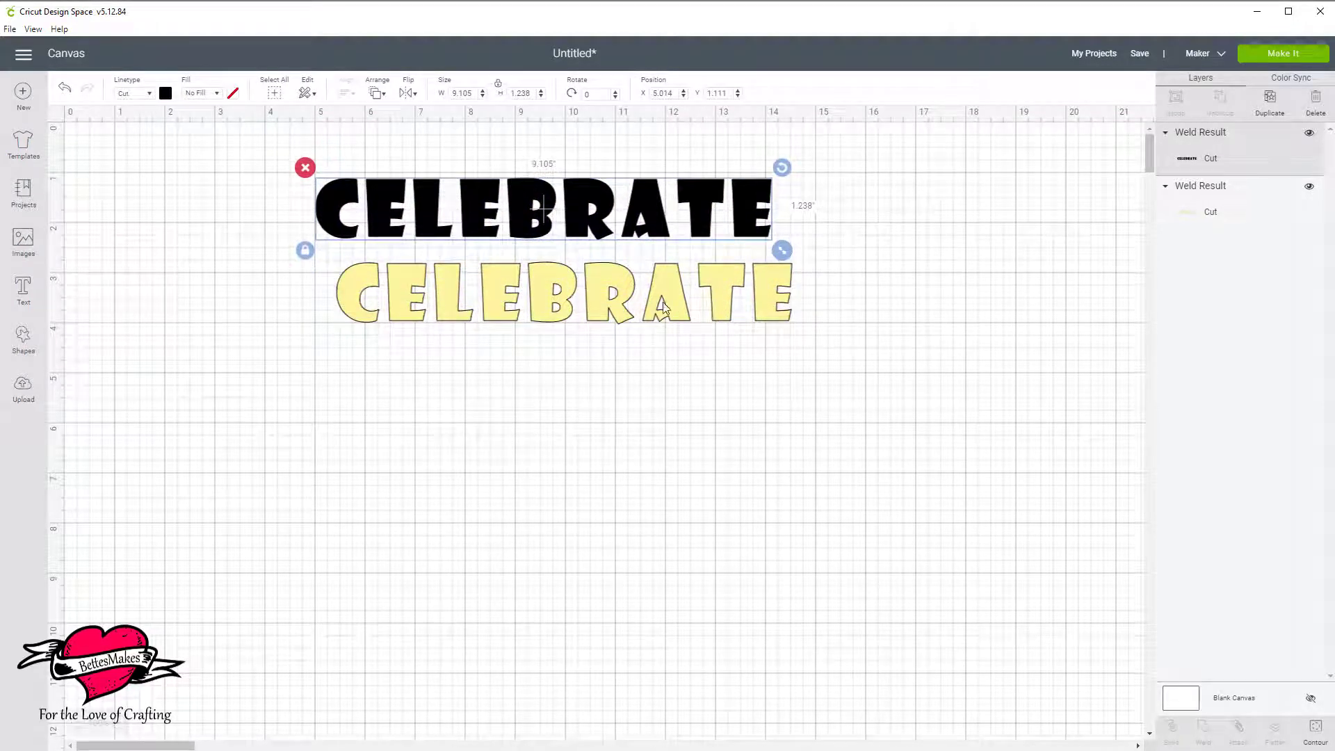
Duplicate the yellow CELEBRATE word three times.
left_click(681, 306)
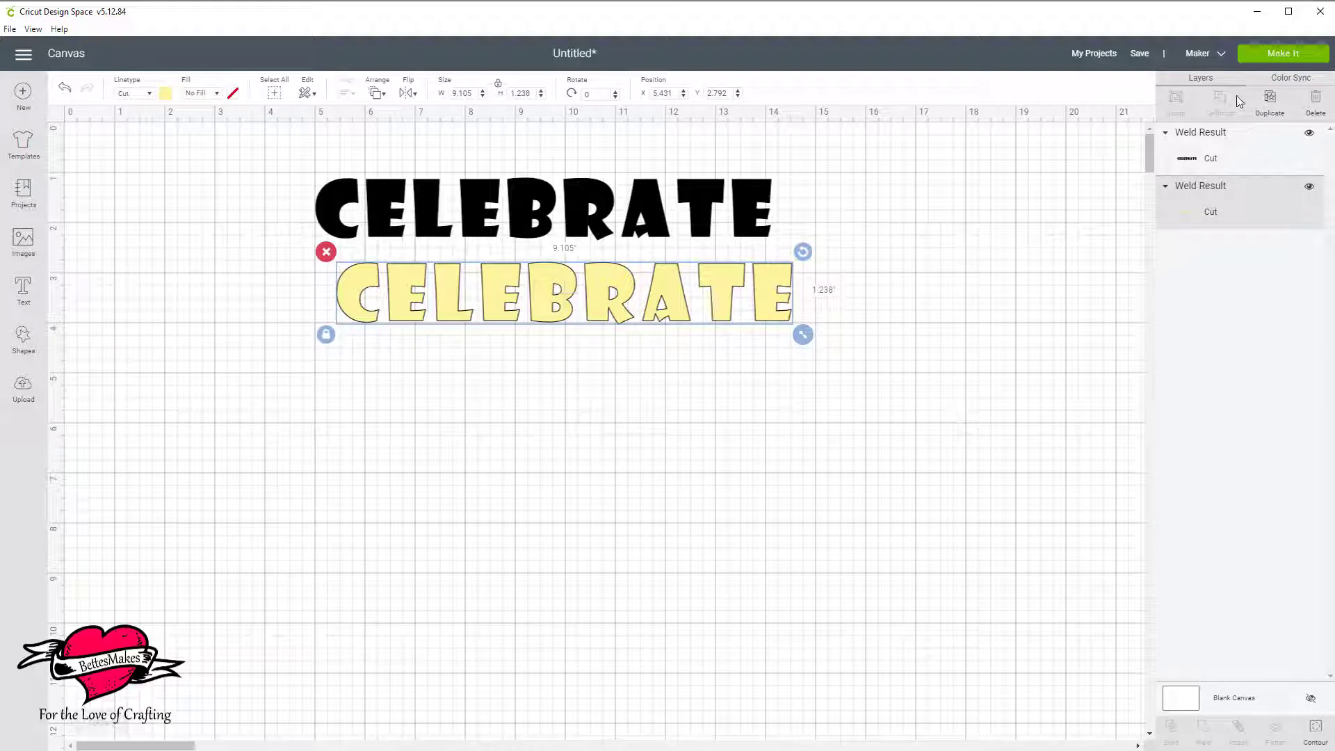
left_click(1272, 104)
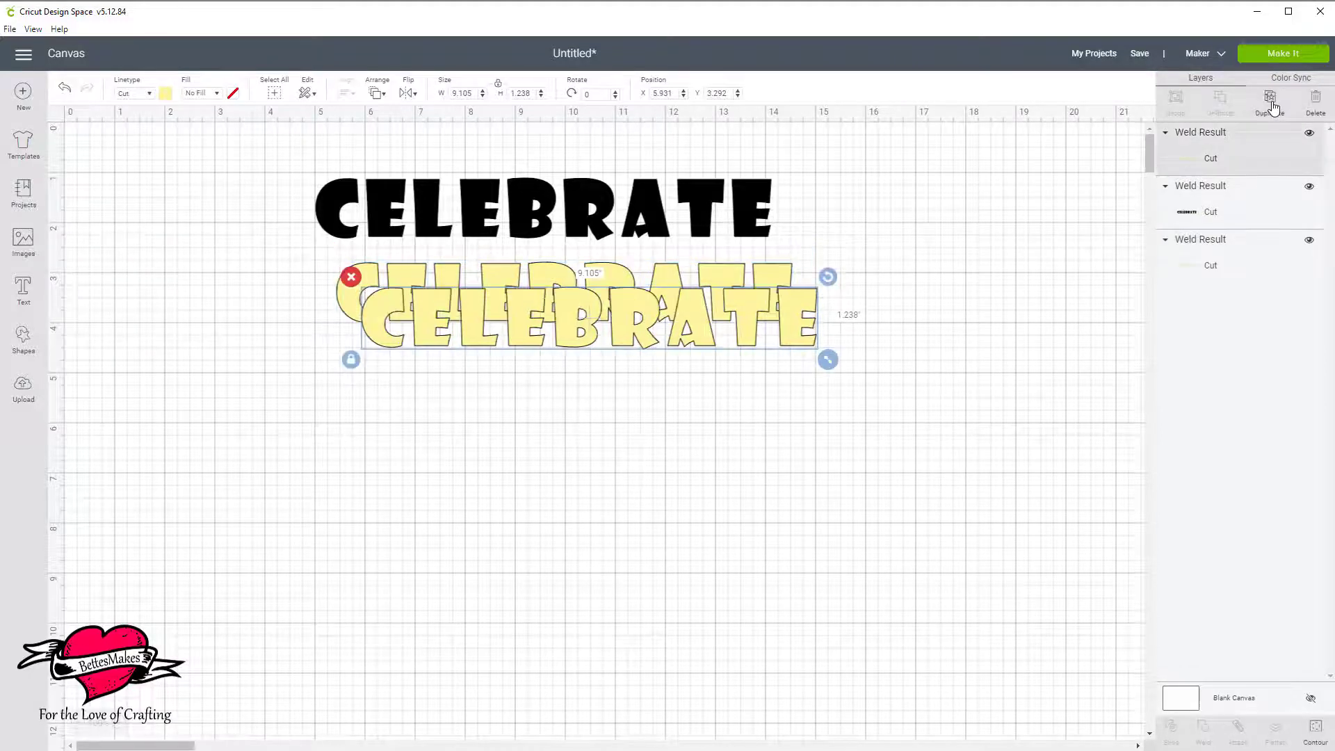
left_click(1271, 106)
left_click(1270, 107)
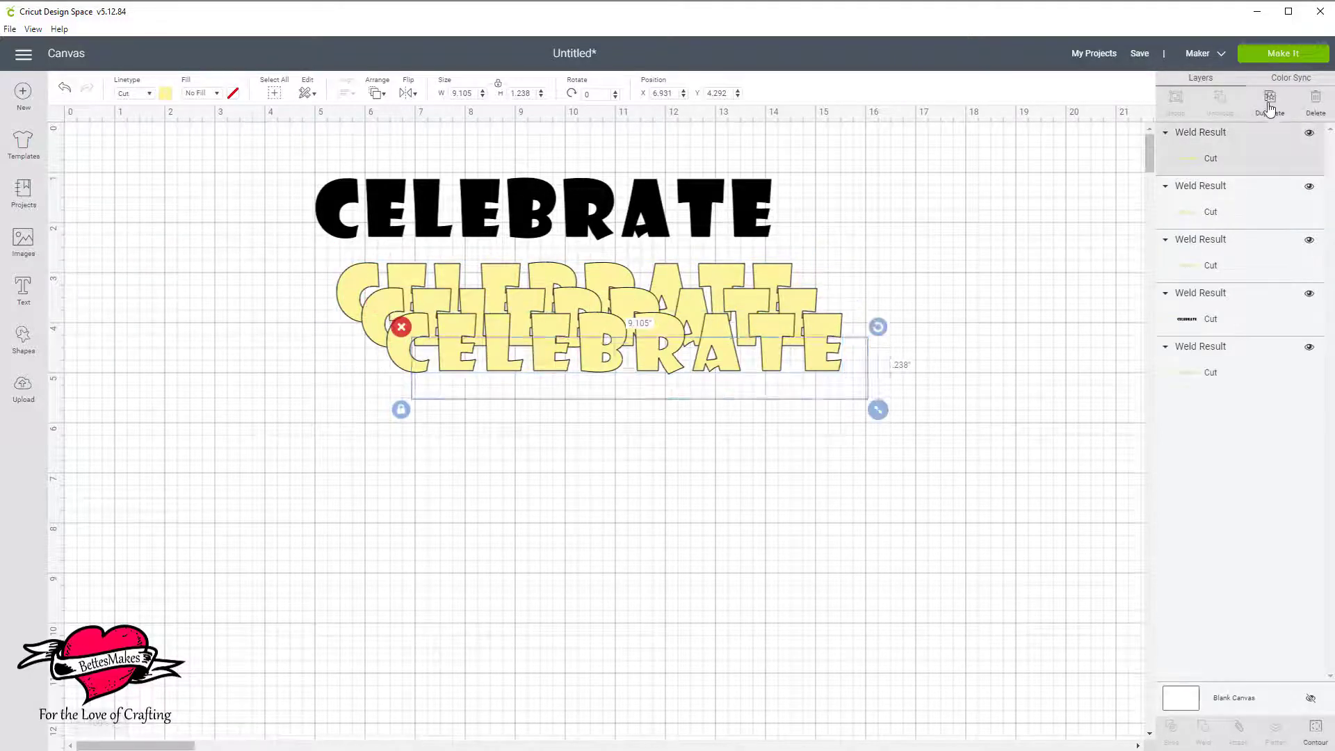
Bring the black word to the top of the layer order and place it over the lowest yellow copy.
left_click(680, 208)
left_click_drag(681, 207, 742, 266)
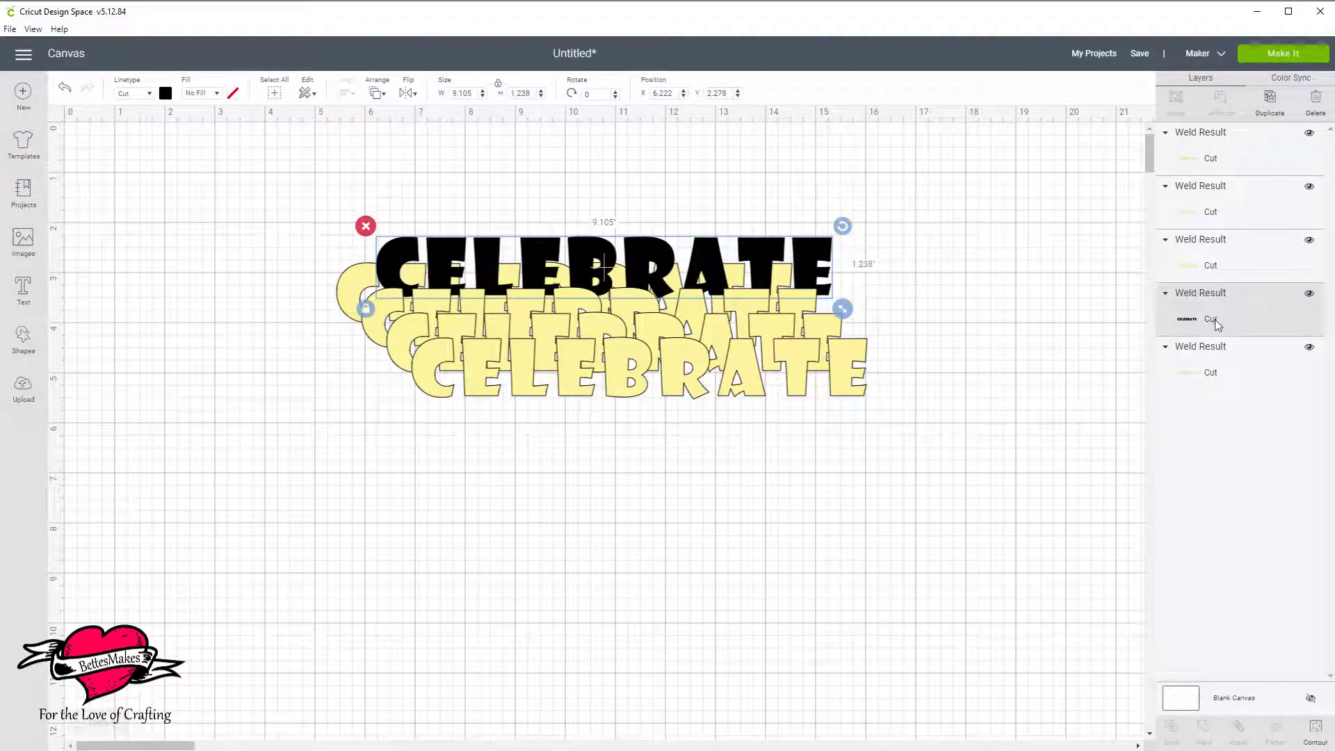
left_click_drag(1221, 319, 1243, 170)
left_click_drag(1277, 320, 1283, 140)
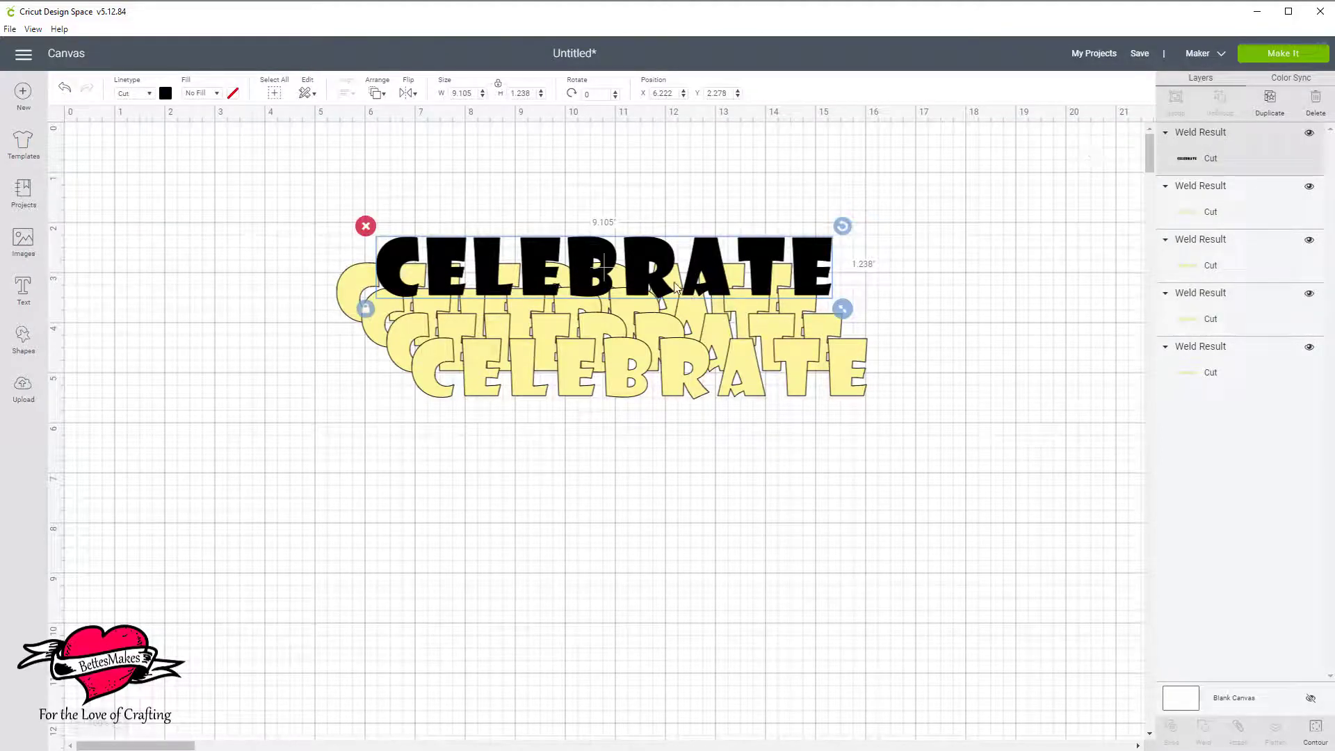
left_click_drag(707, 275, 712, 375)
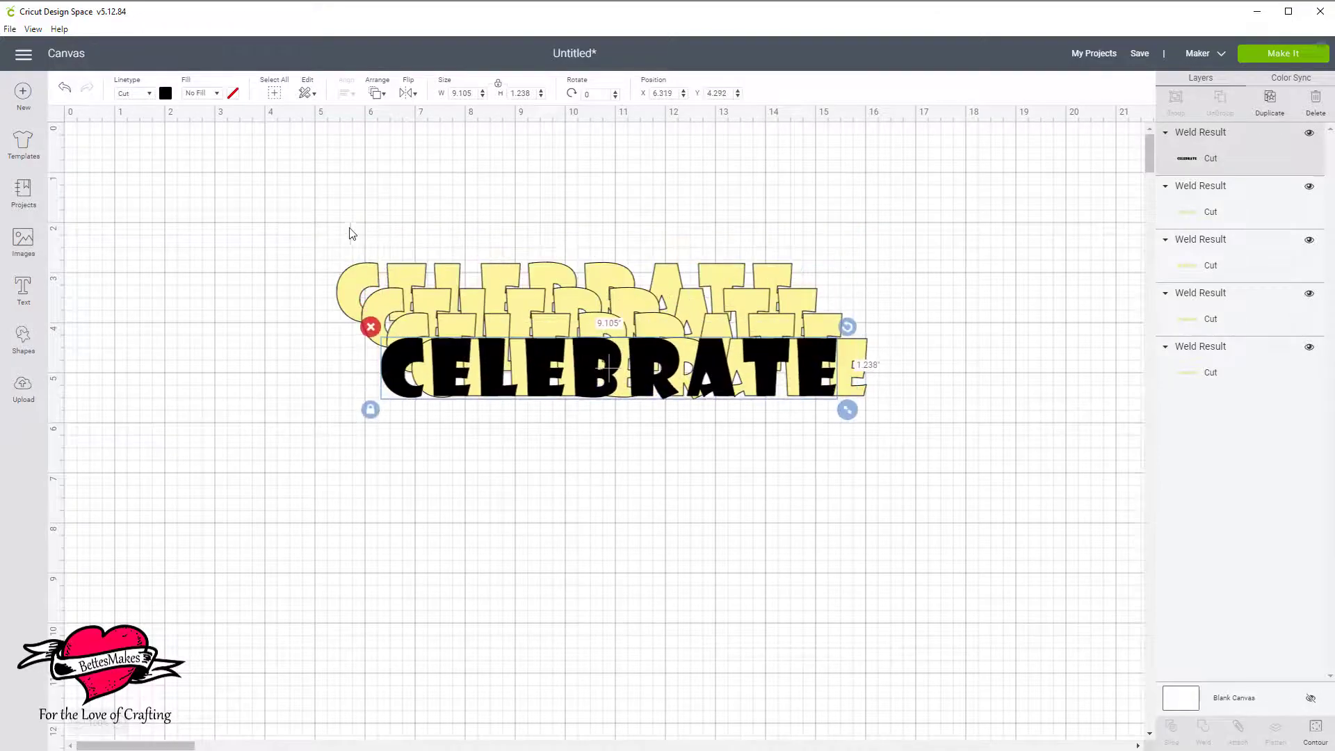
Center the black CELEBRATE word and all four yellow copies on one another, both horizontally and vertically.
left_click(289, 222)
left_click_drag(270, 198, 553, 440)
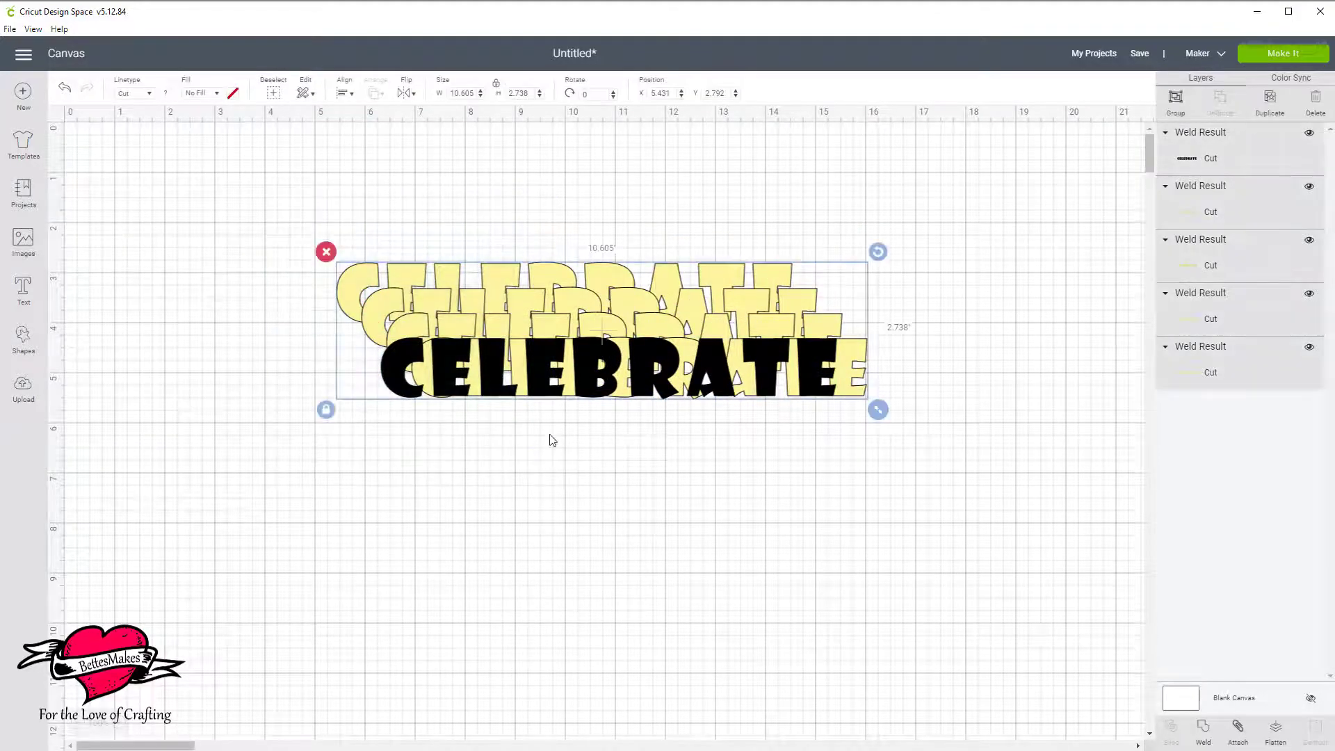
left_click(348, 97)
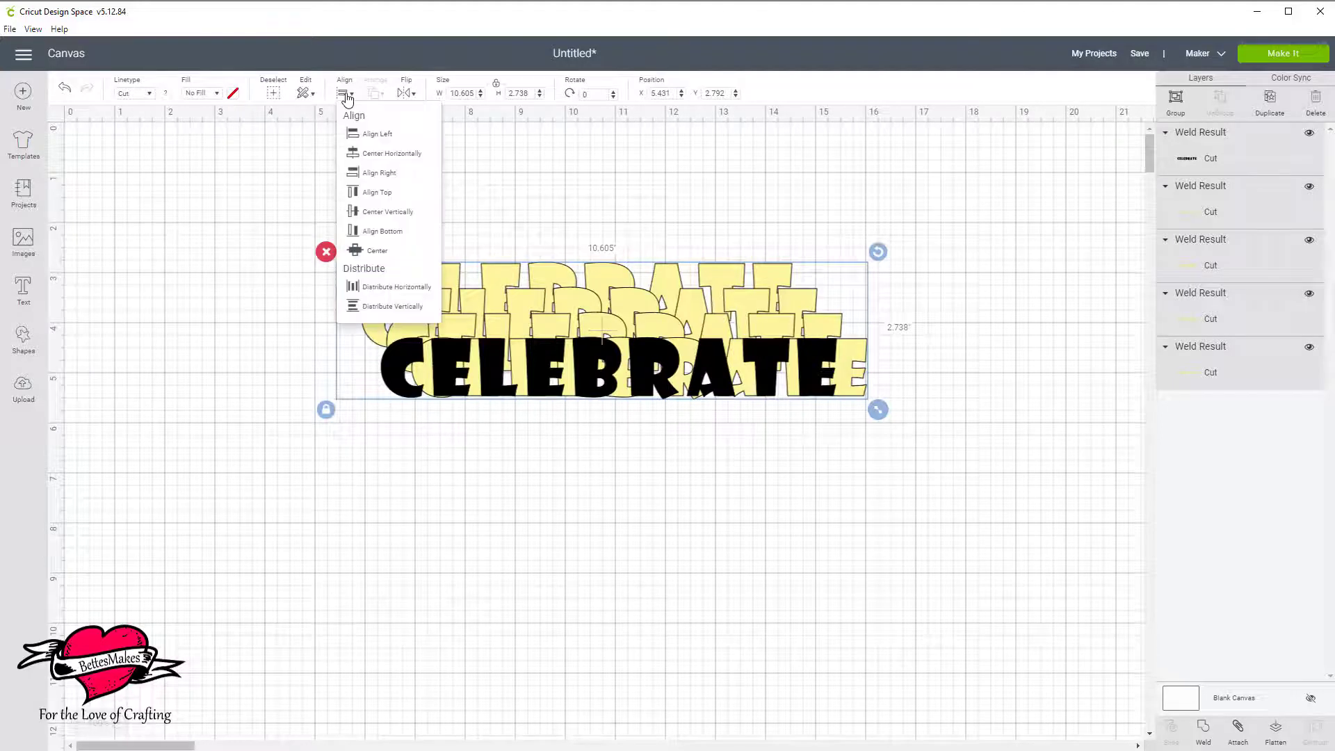
left_click(368, 151)
left_click(346, 95)
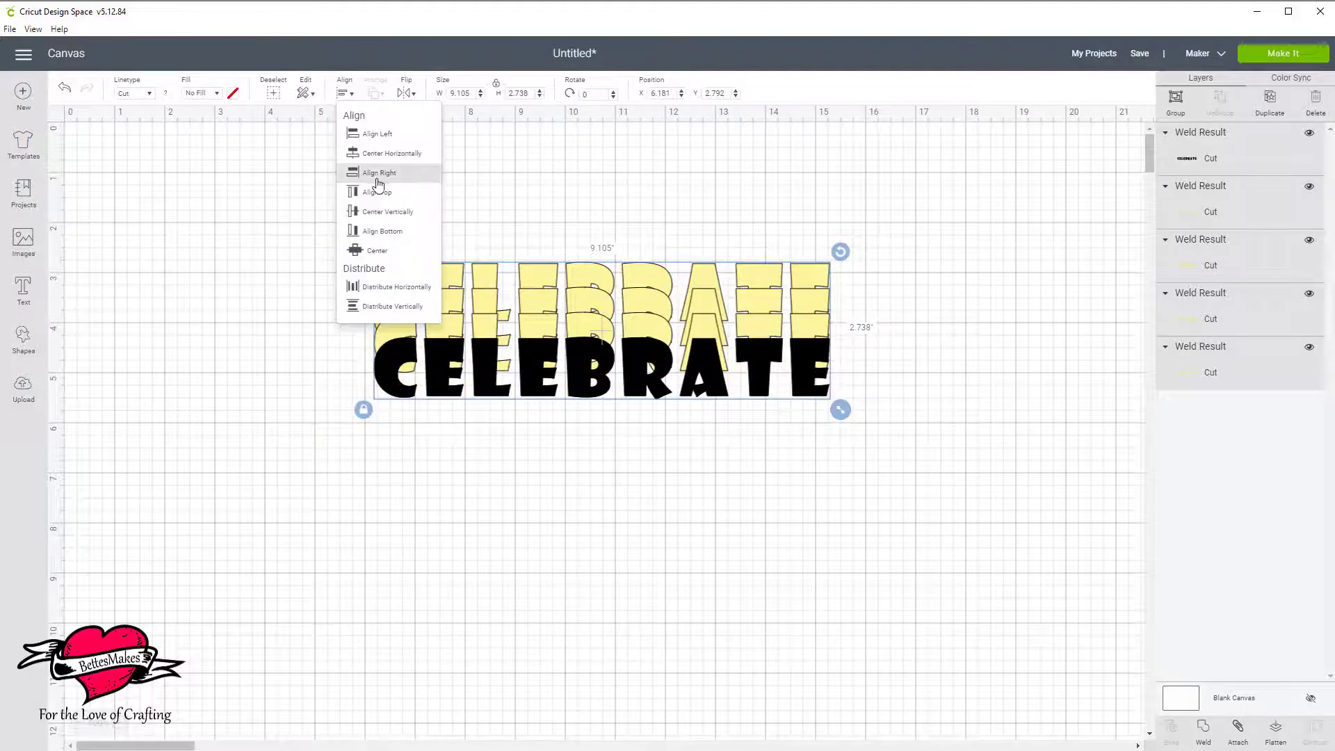
left_click(379, 213)
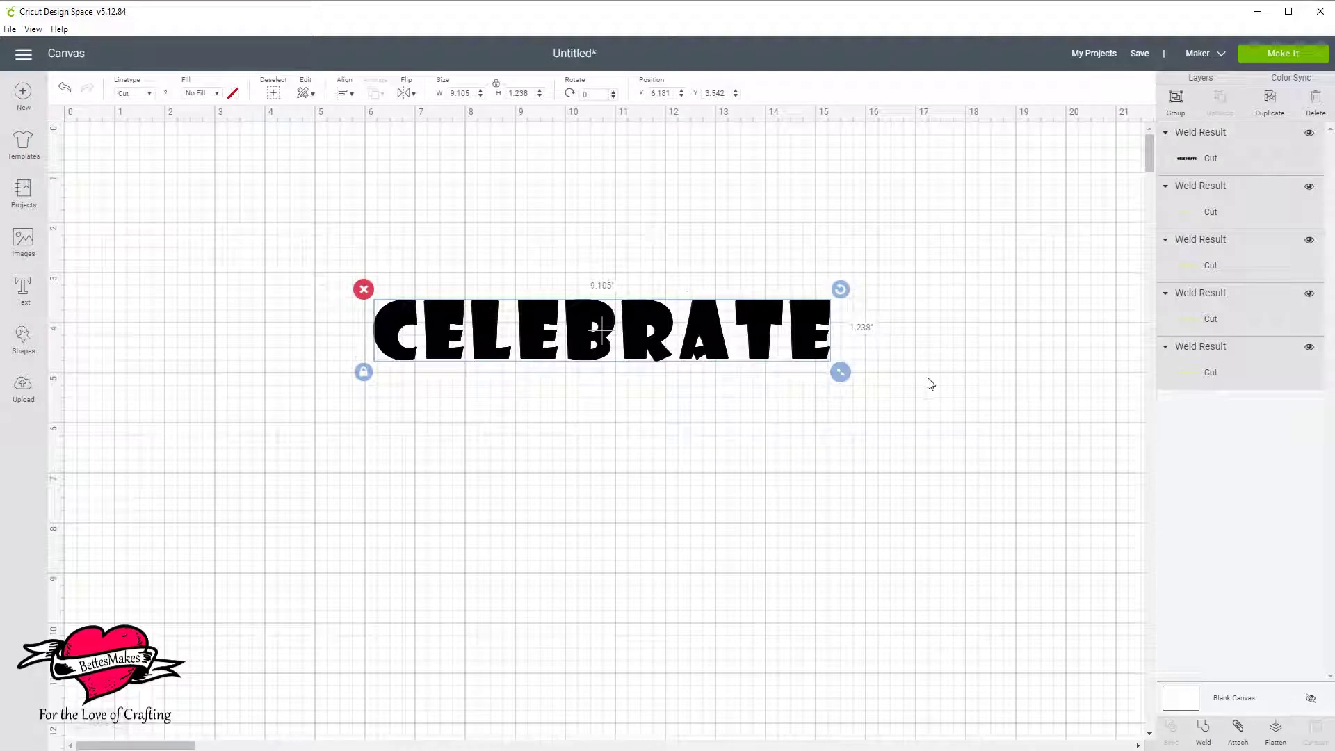
left_click(963, 332)
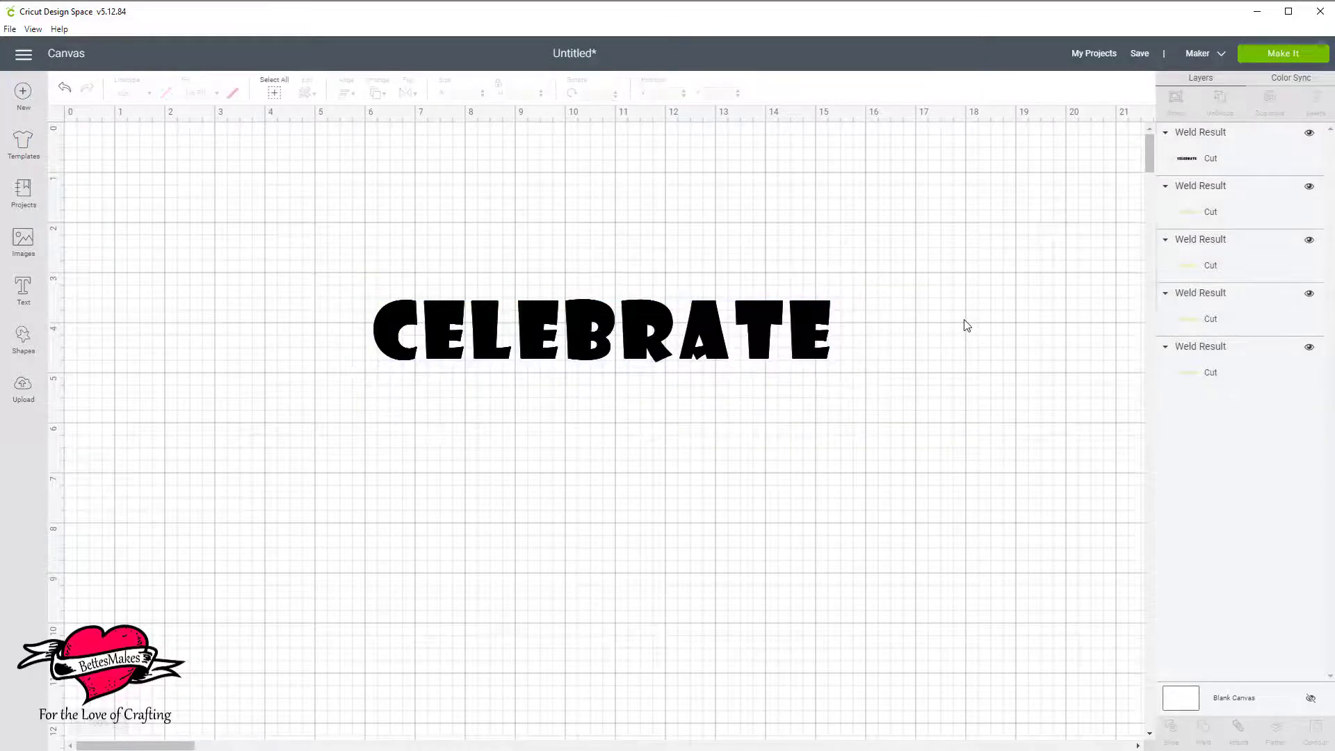
Offset the four yellow copies by 0.1 in around the black word, one each up, down, left and right.
left_click(1244, 214)
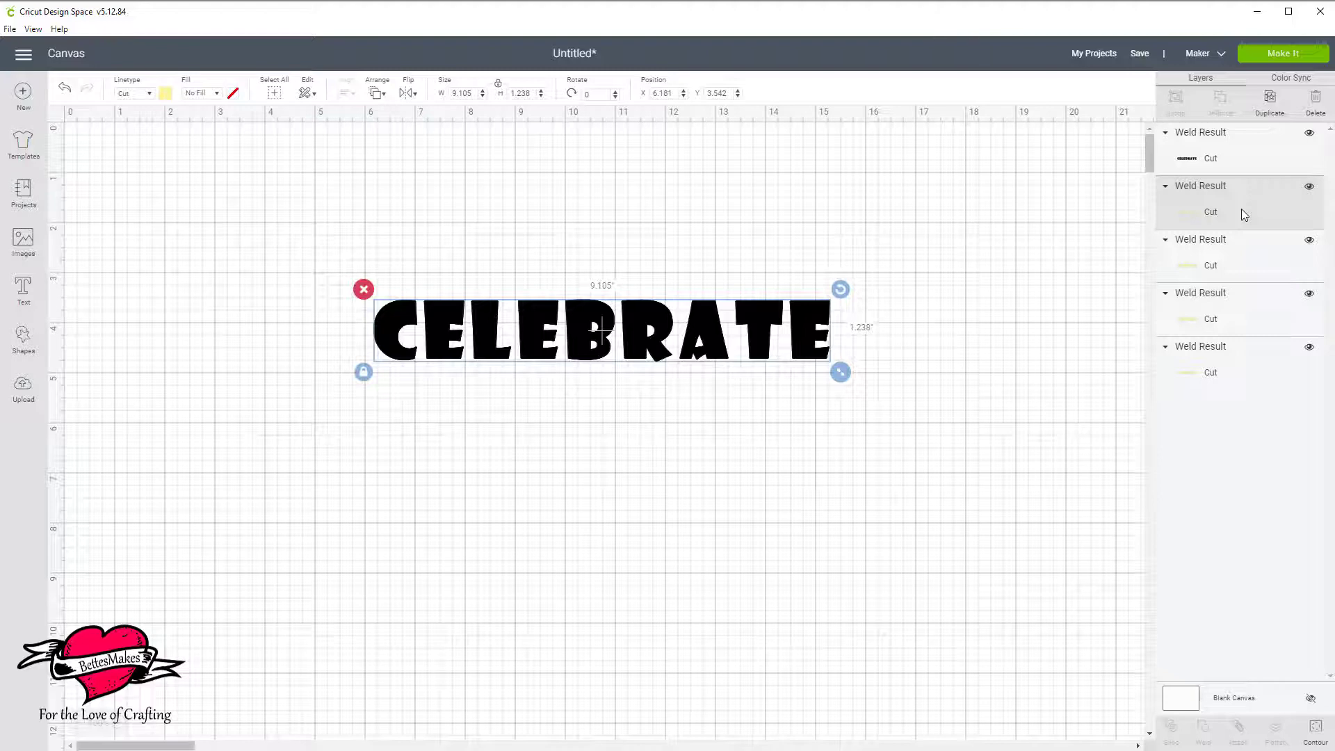
key("Up")
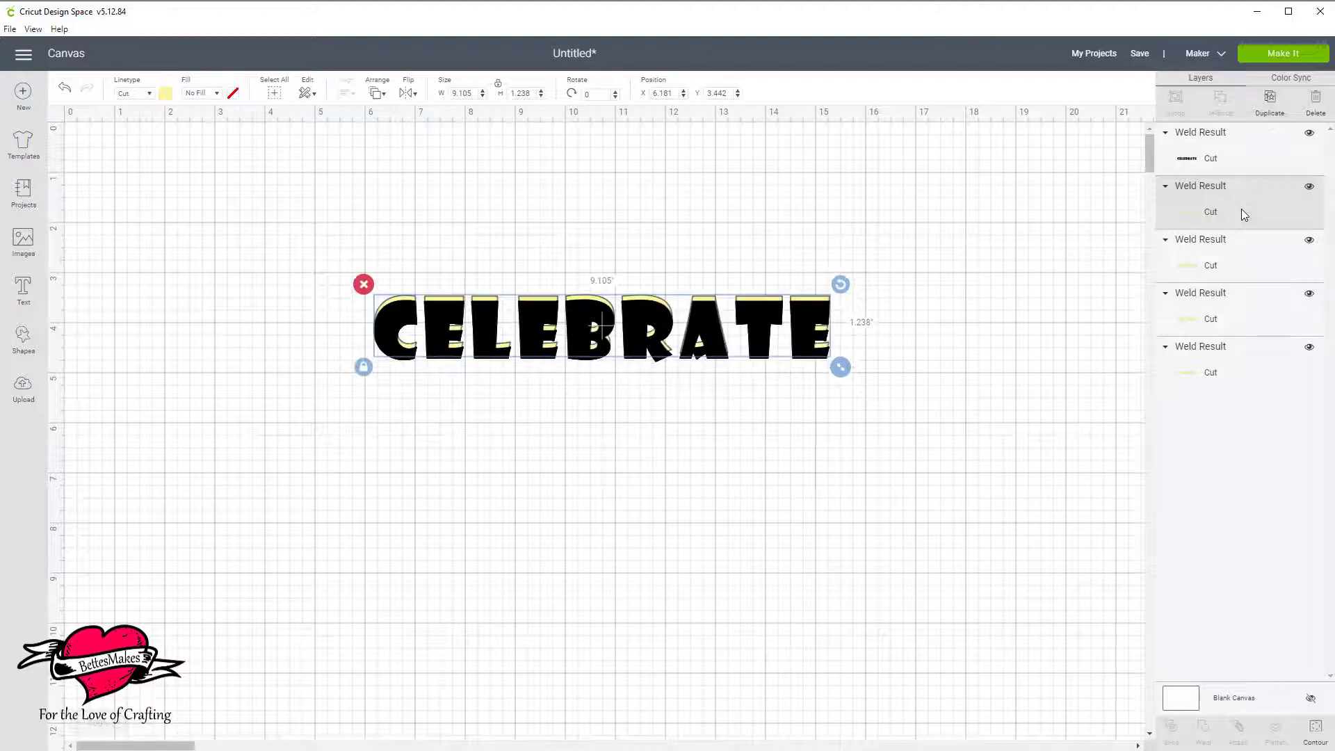
left_click(1237, 261)
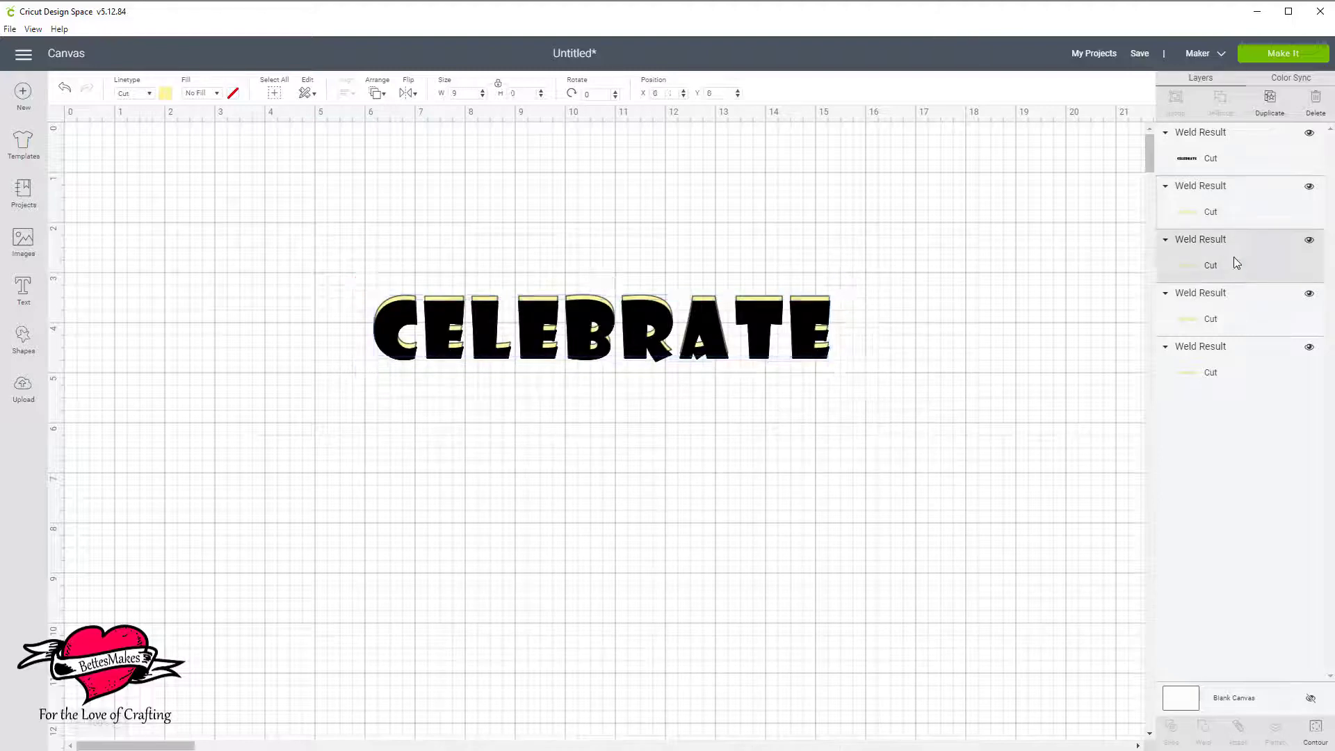
key("Down")
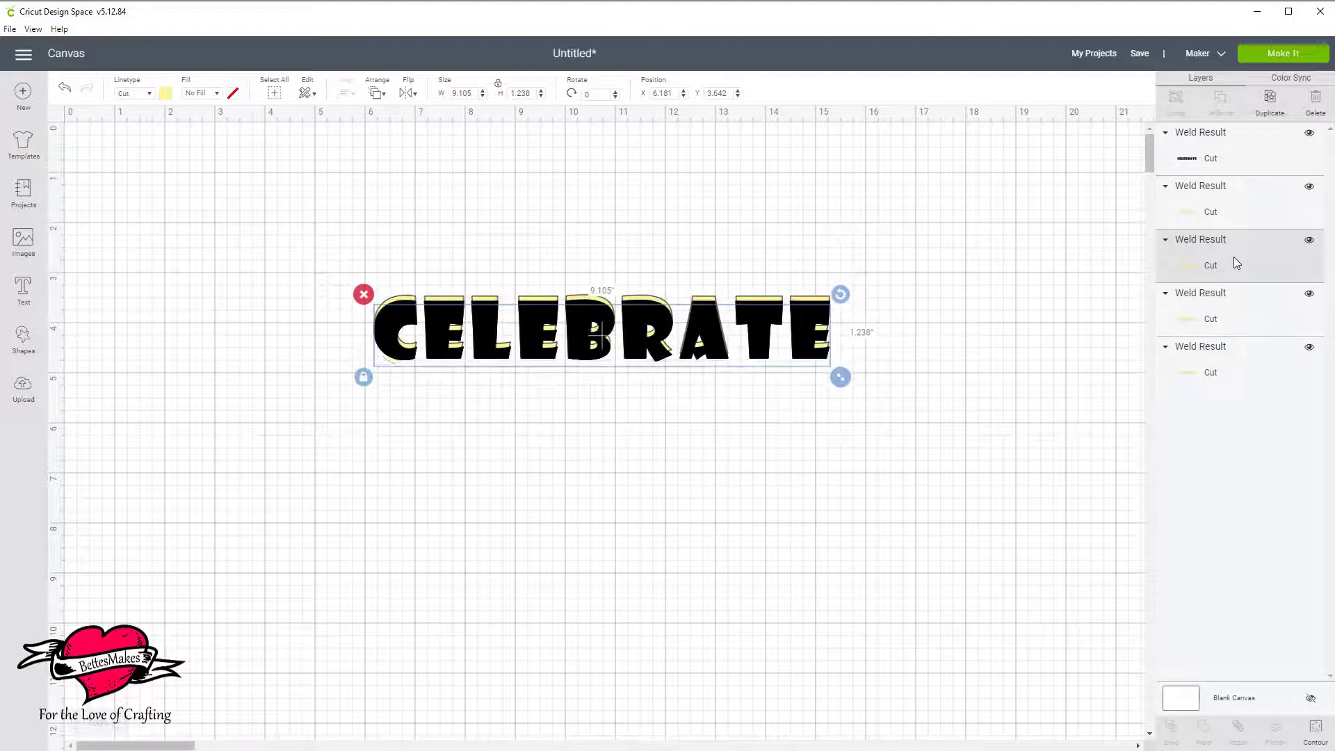
left_click(1232, 319)
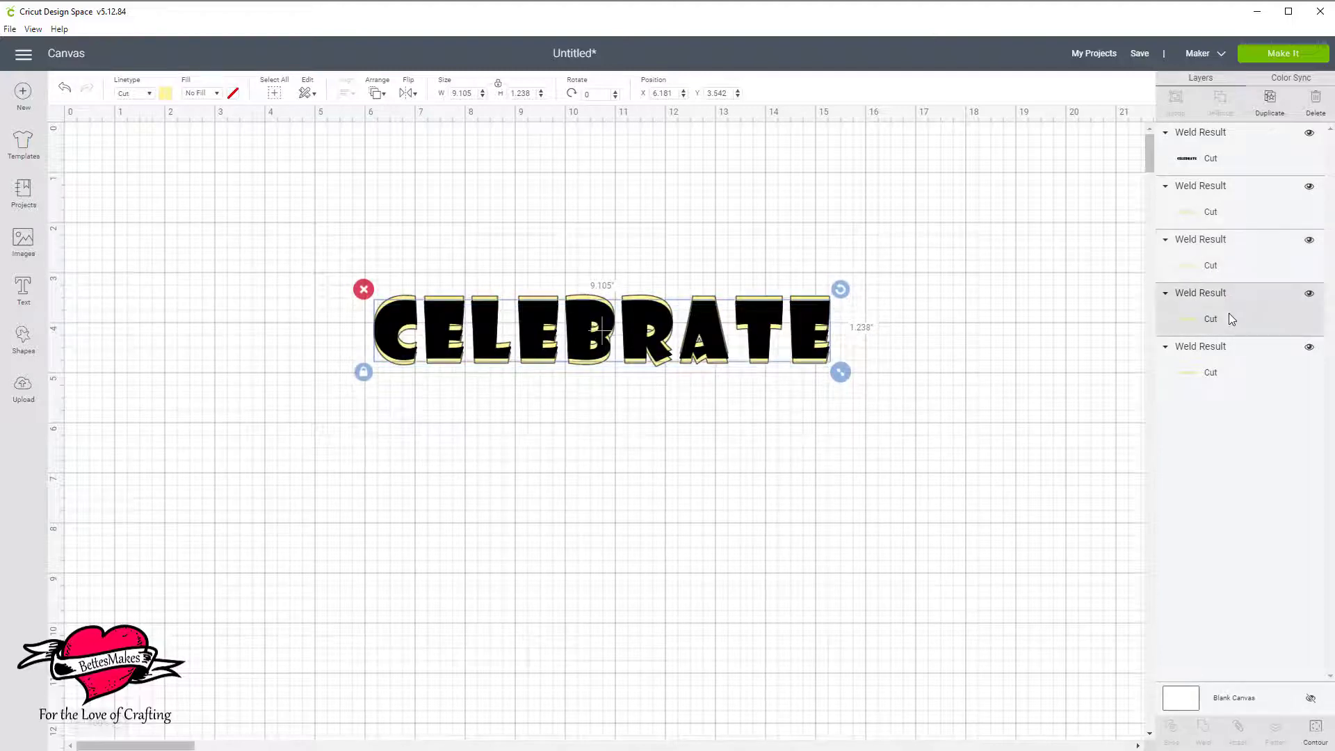
key("Left")
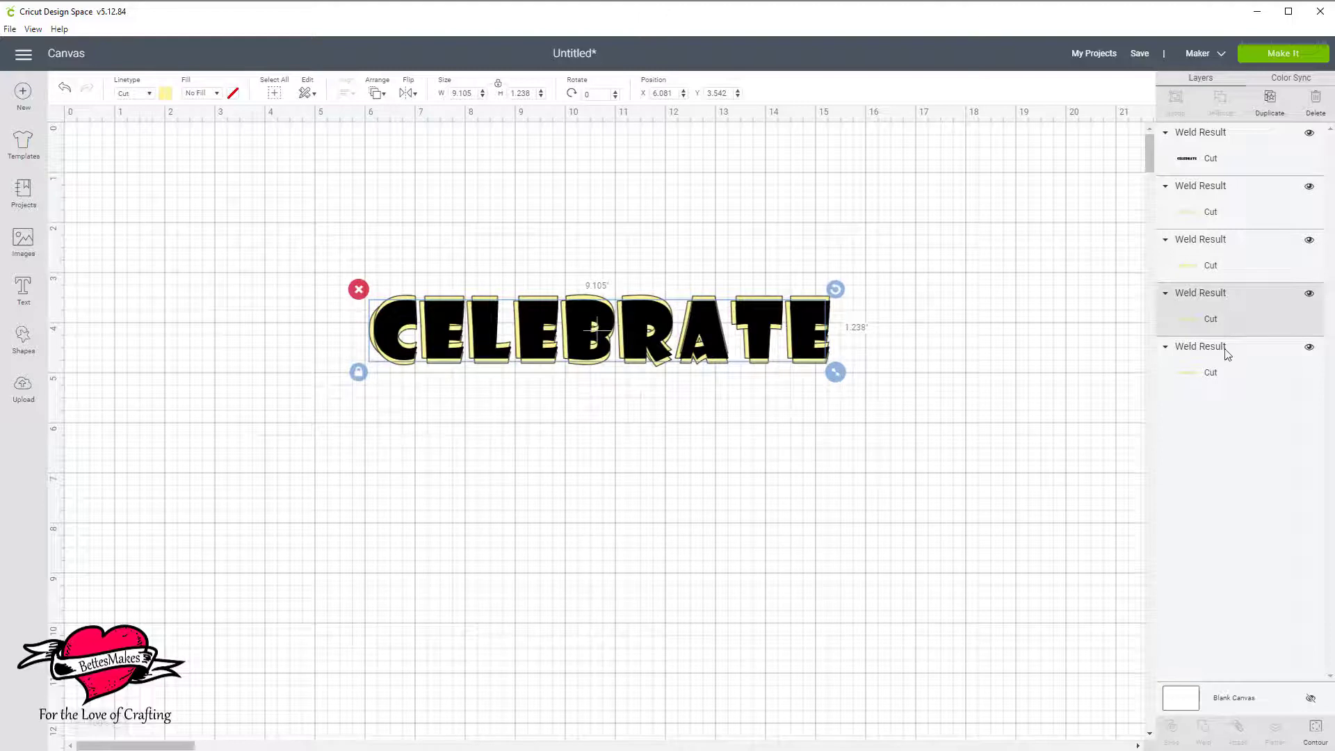
left_click(1215, 374)
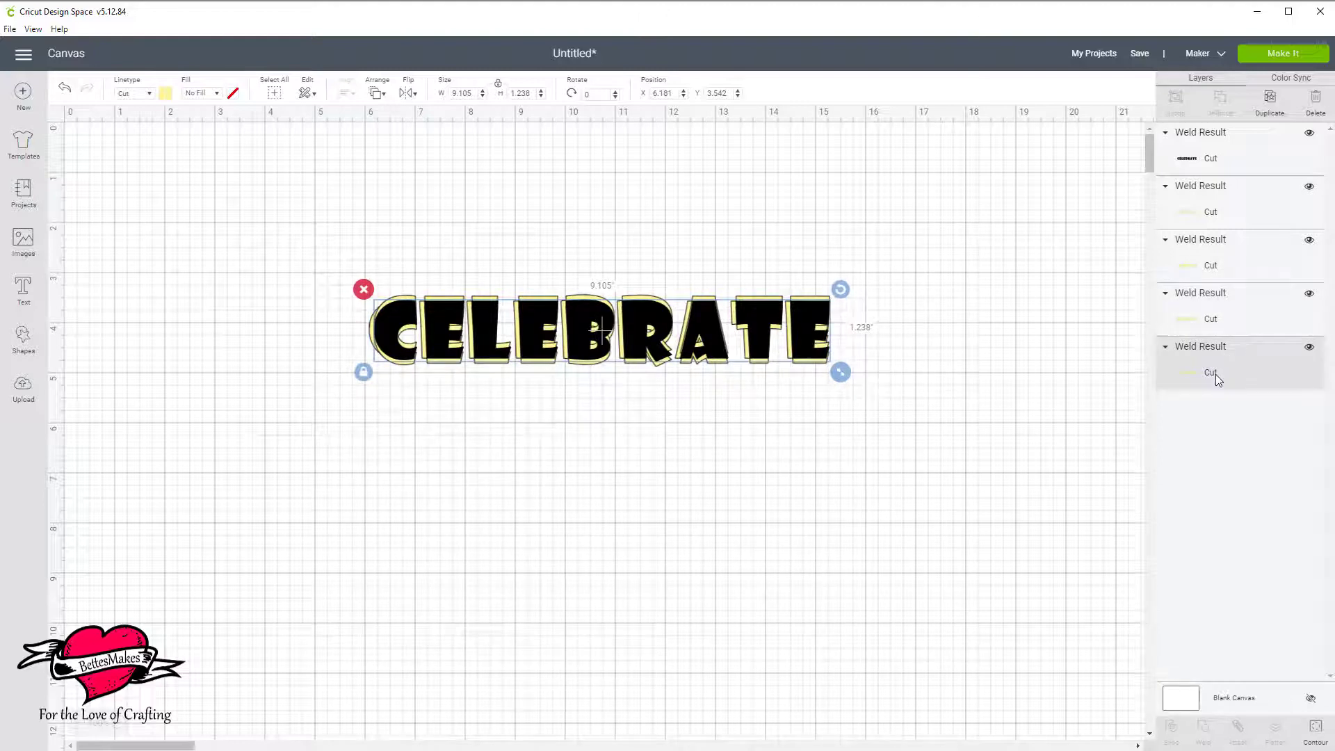
key("Right")
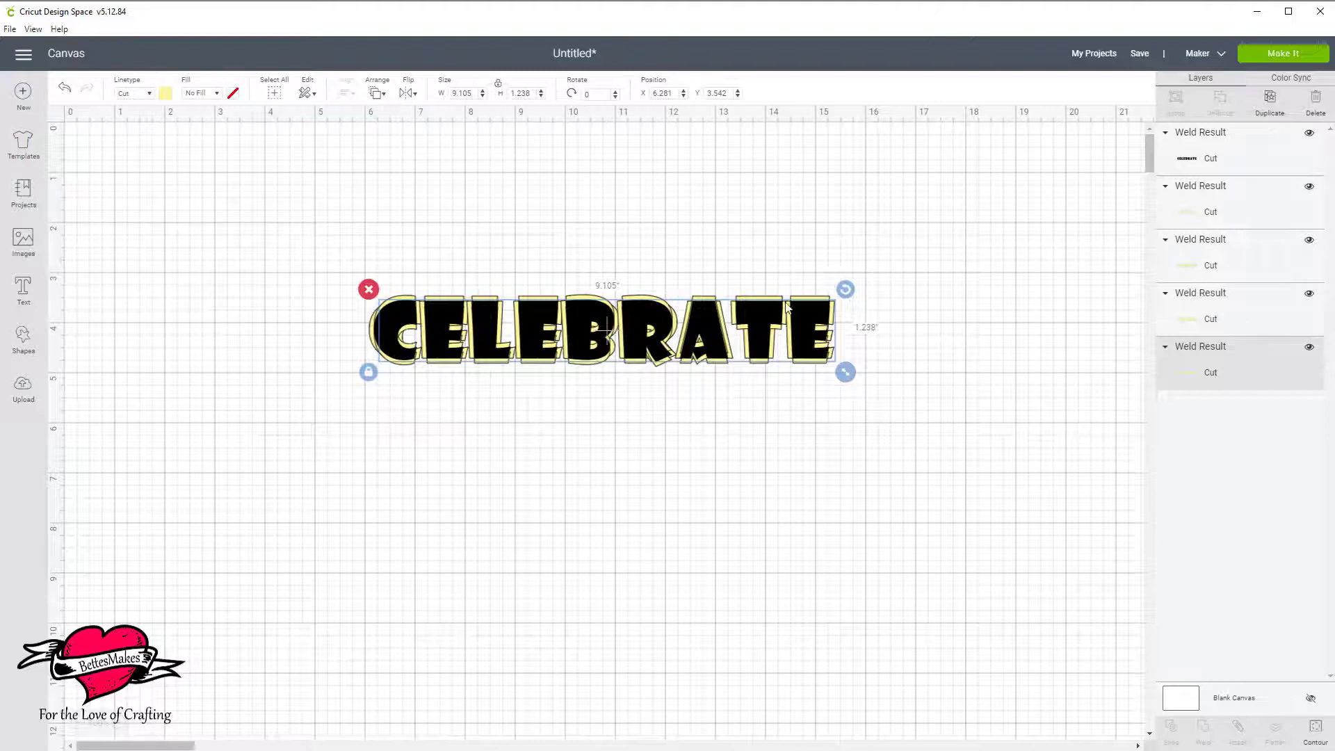
Move the black word down clear of the yellow copies and weld the four yellow copies into one outline.
left_click_drag(762, 311, 775, 521)
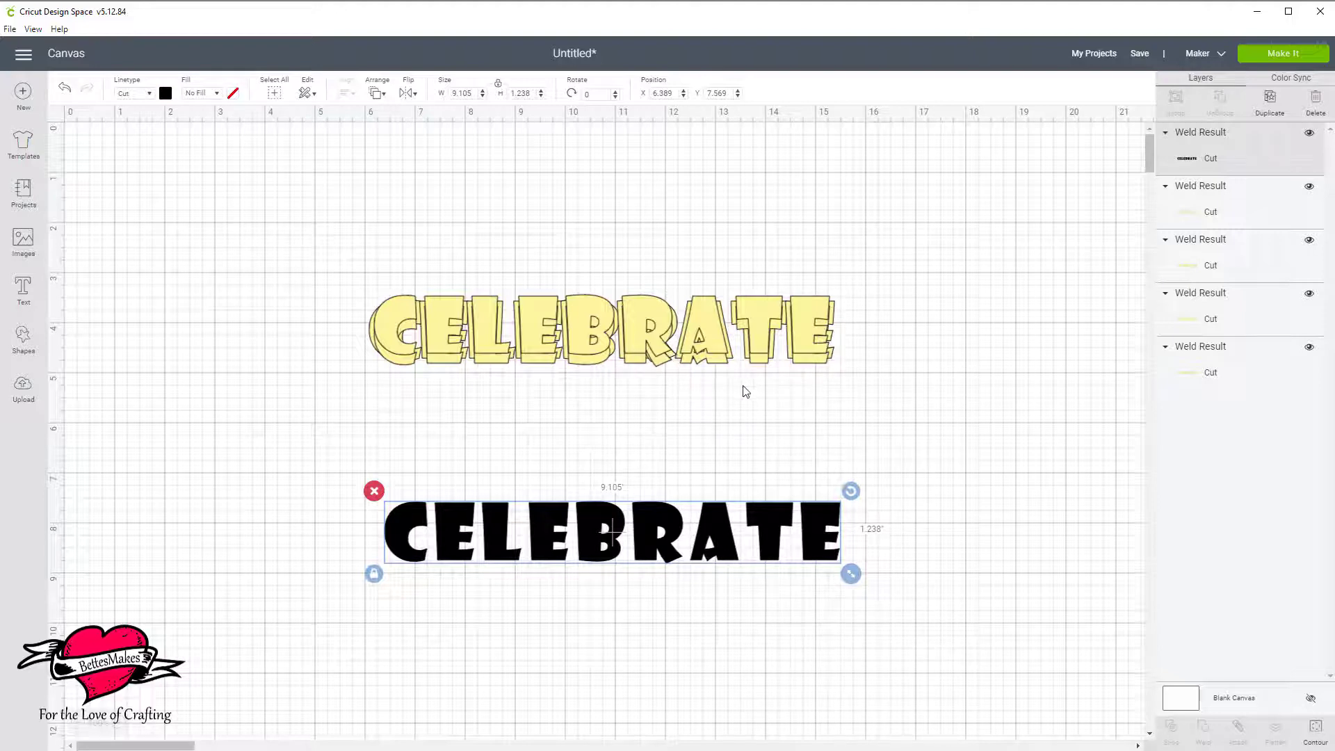
left_click_drag(297, 221, 954, 391)
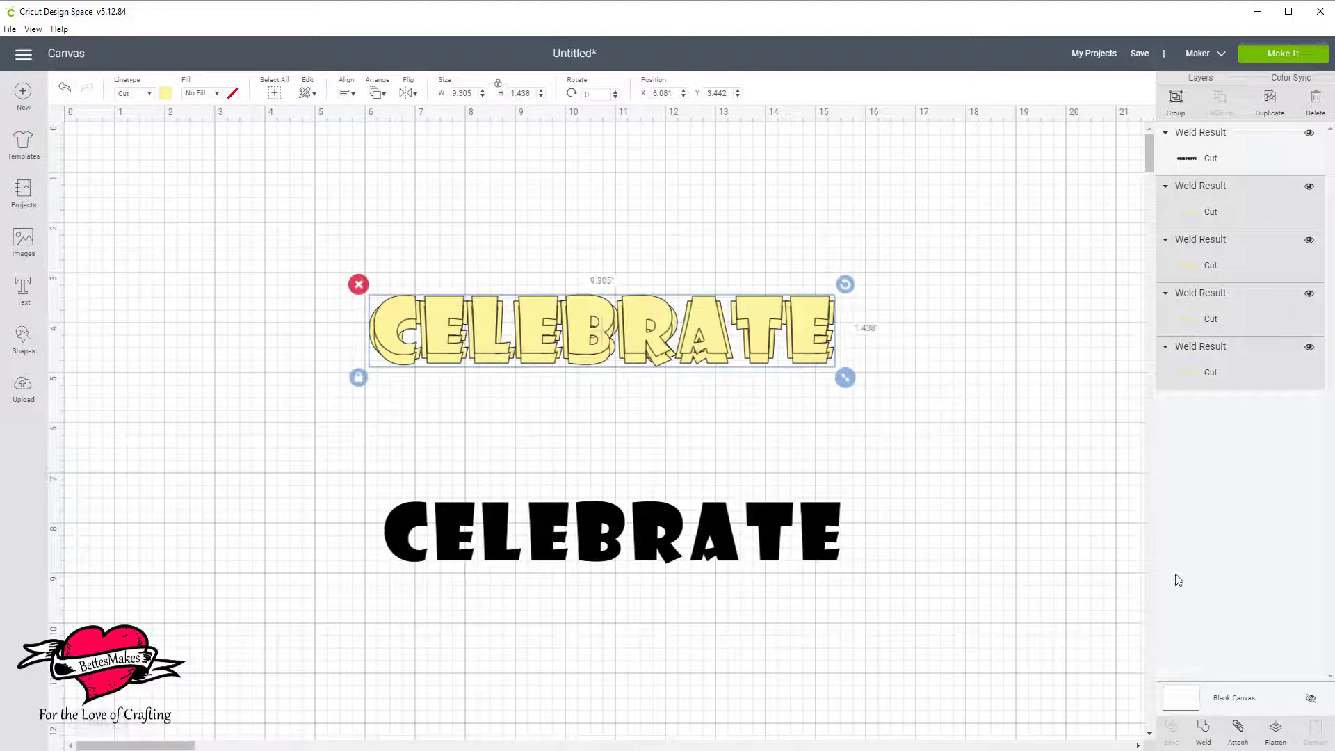
left_click(1205, 730)
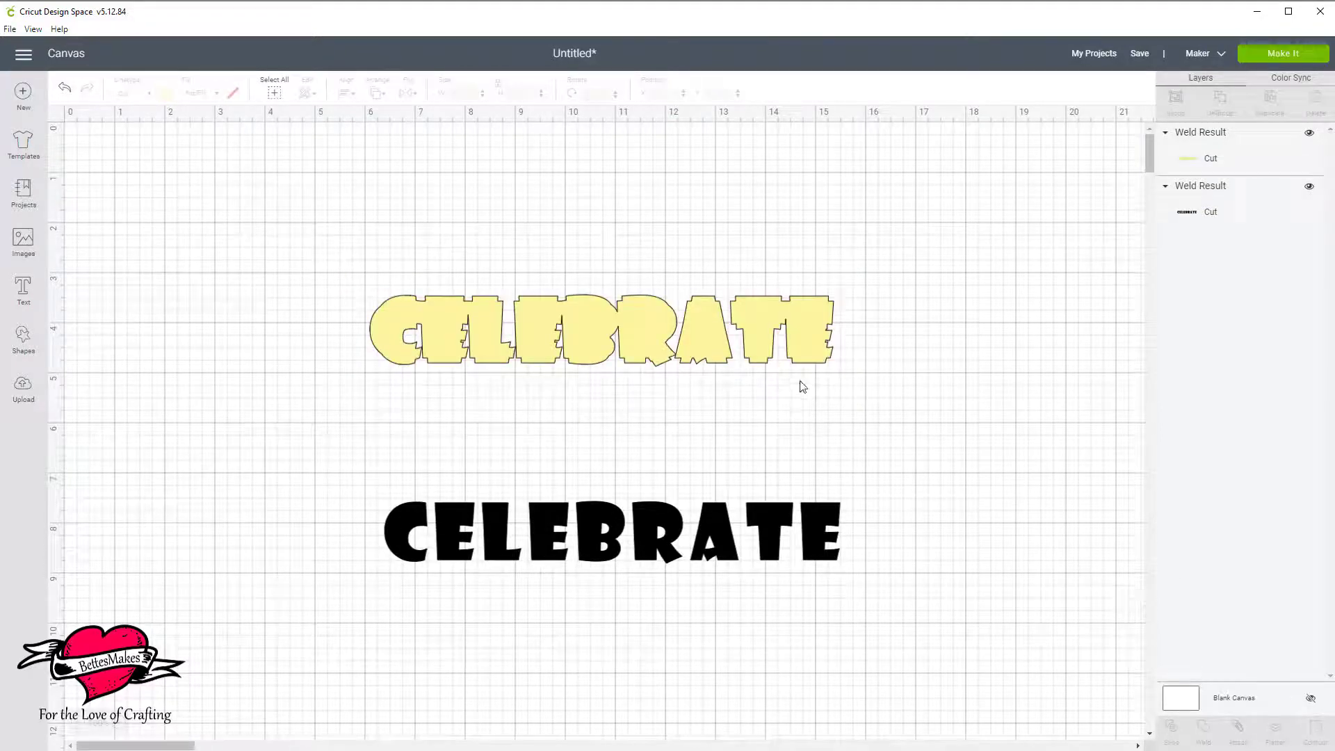
Bring the black word above the welded yellow outline in the layer order and place it over the outline.
left_click_drag(707, 330, 708, 298)
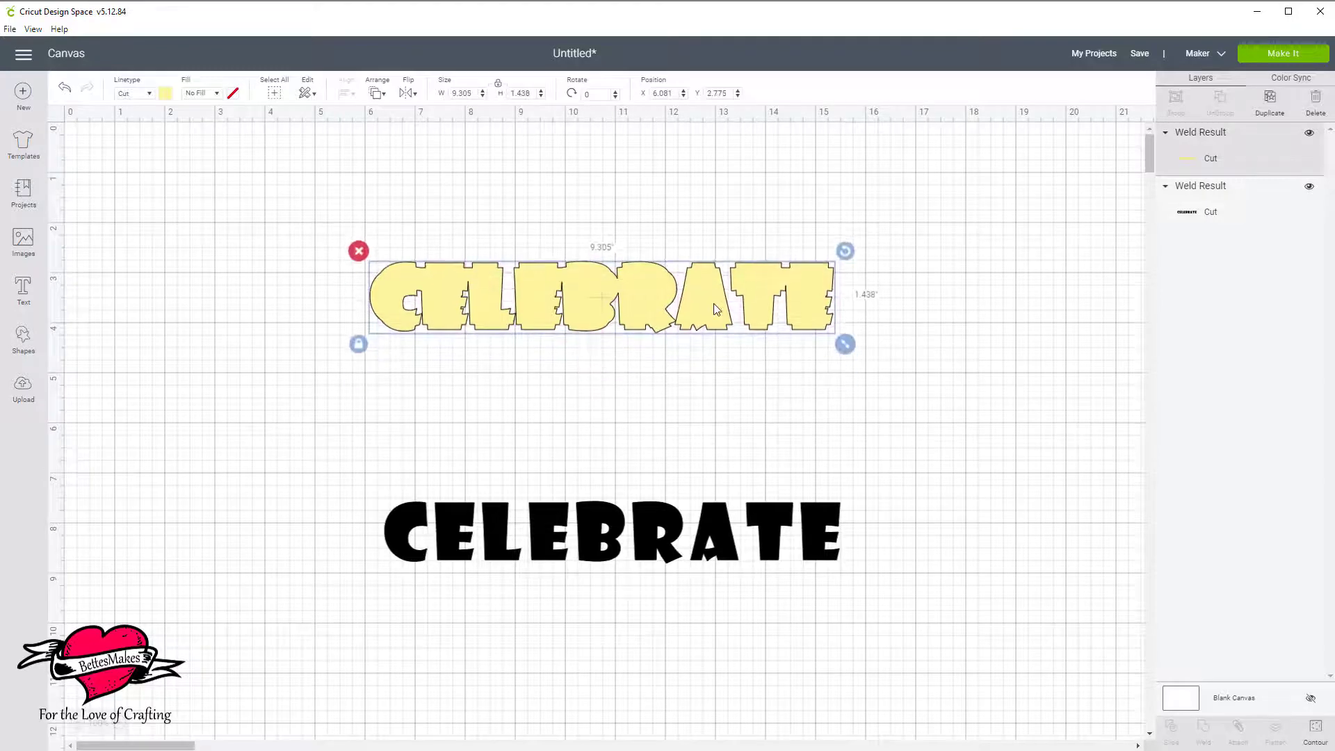
left_click_drag(811, 524, 804, 296)
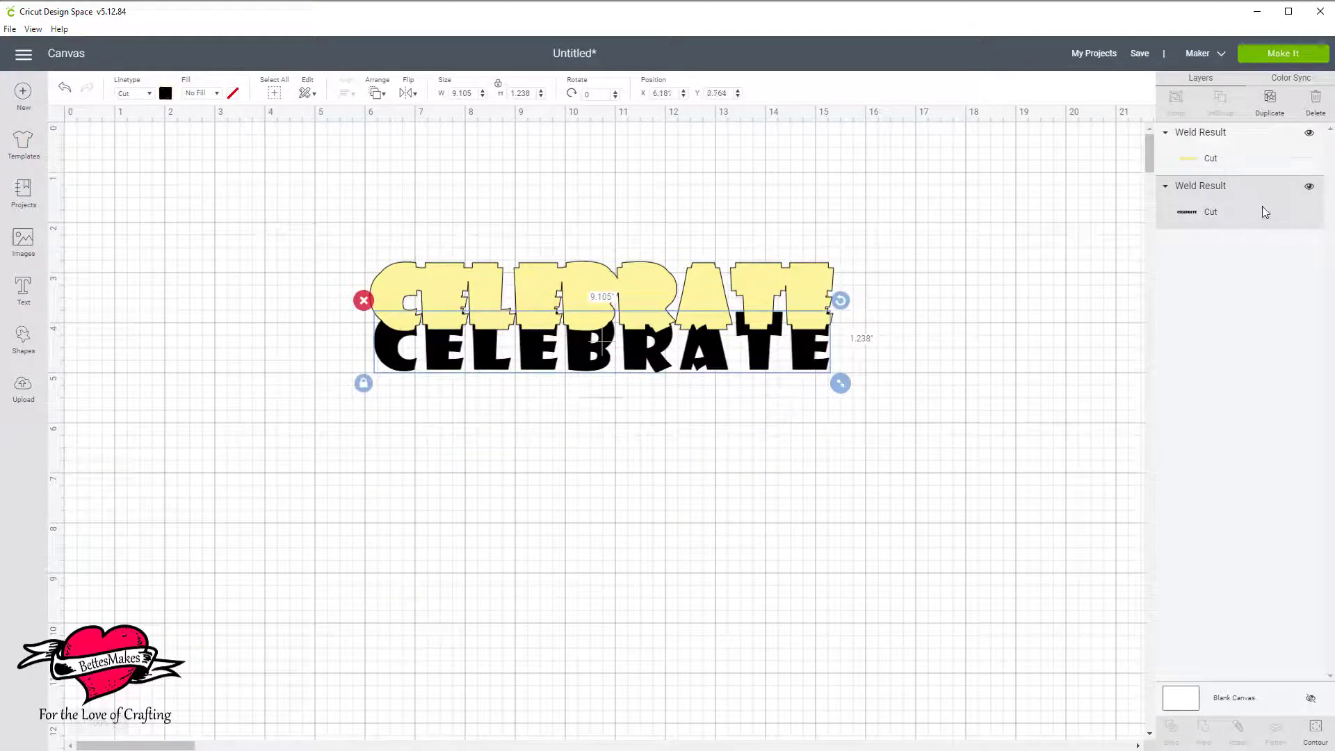
left_click_drag(1265, 212, 1276, 144)
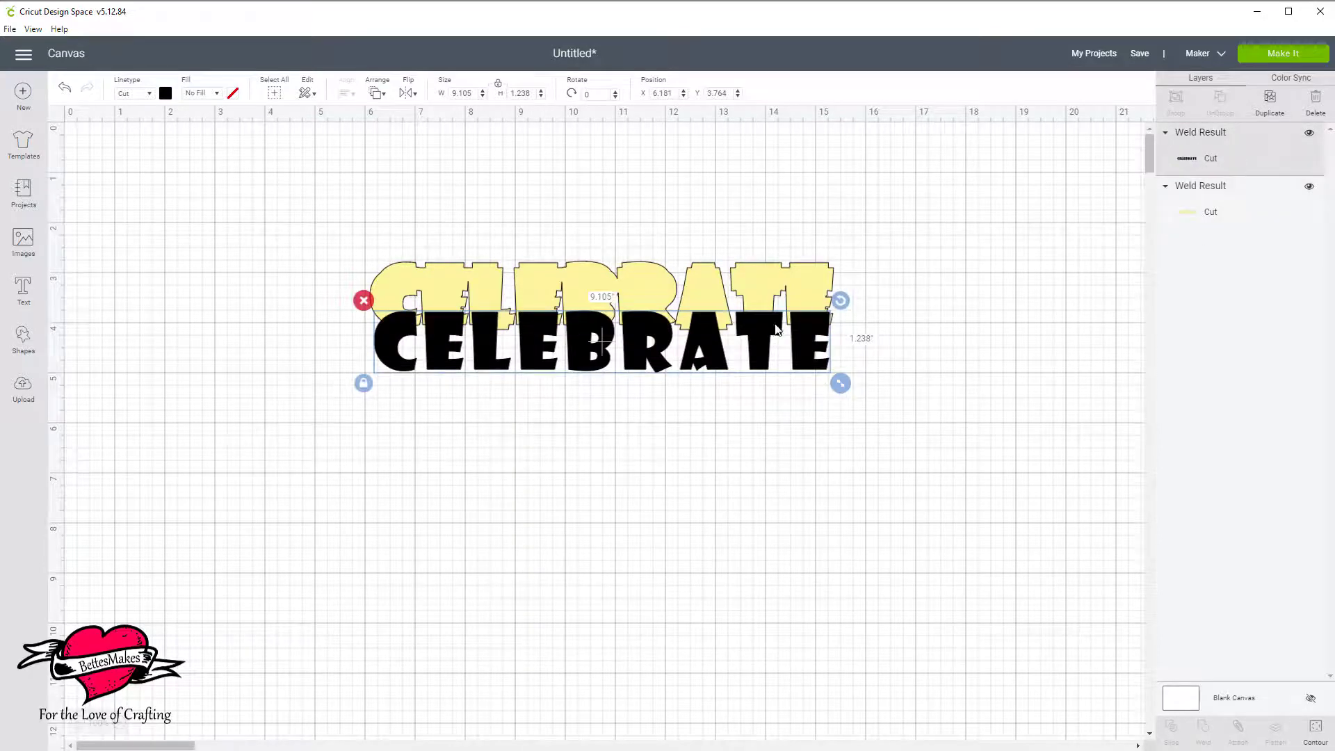
left_click_drag(704, 370, 700, 330)
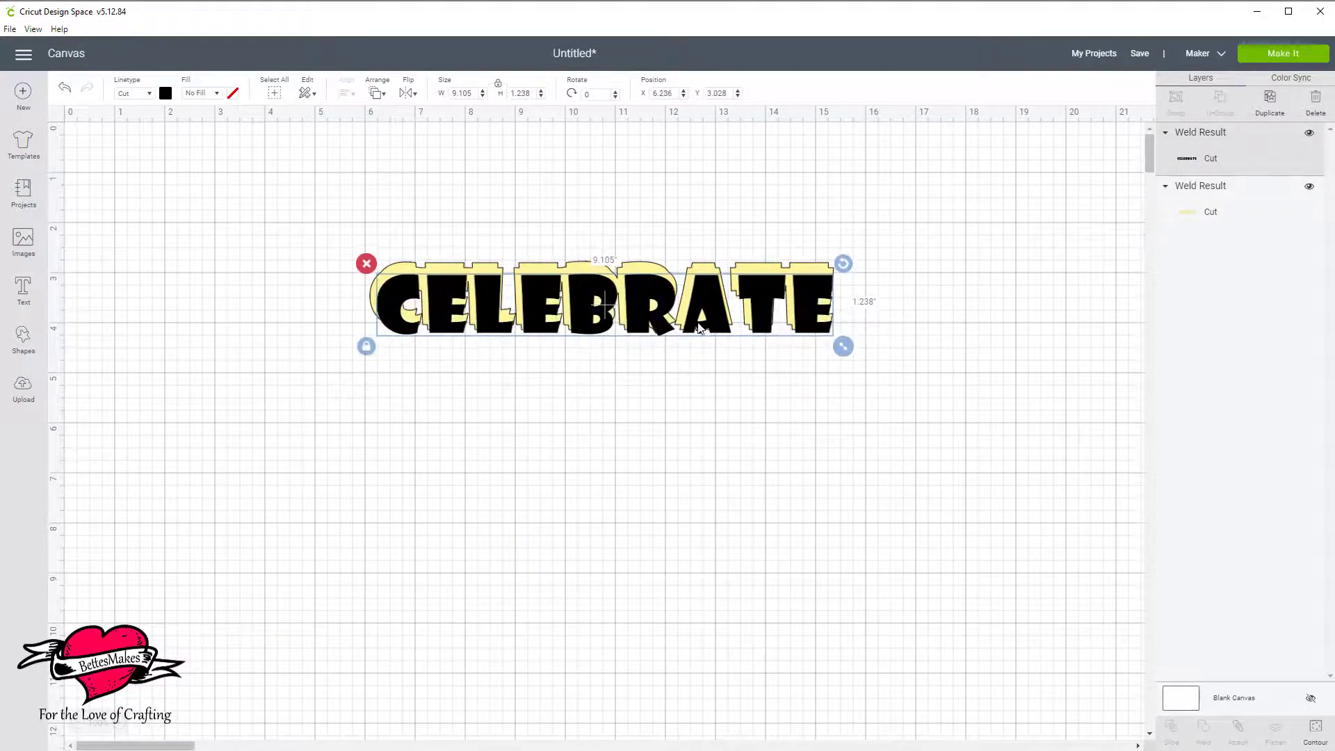
Center the black word on the welded yellow outline, both horizontally and vertically.
left_click(333, 229)
left_click_drag(332, 224, 477, 352)
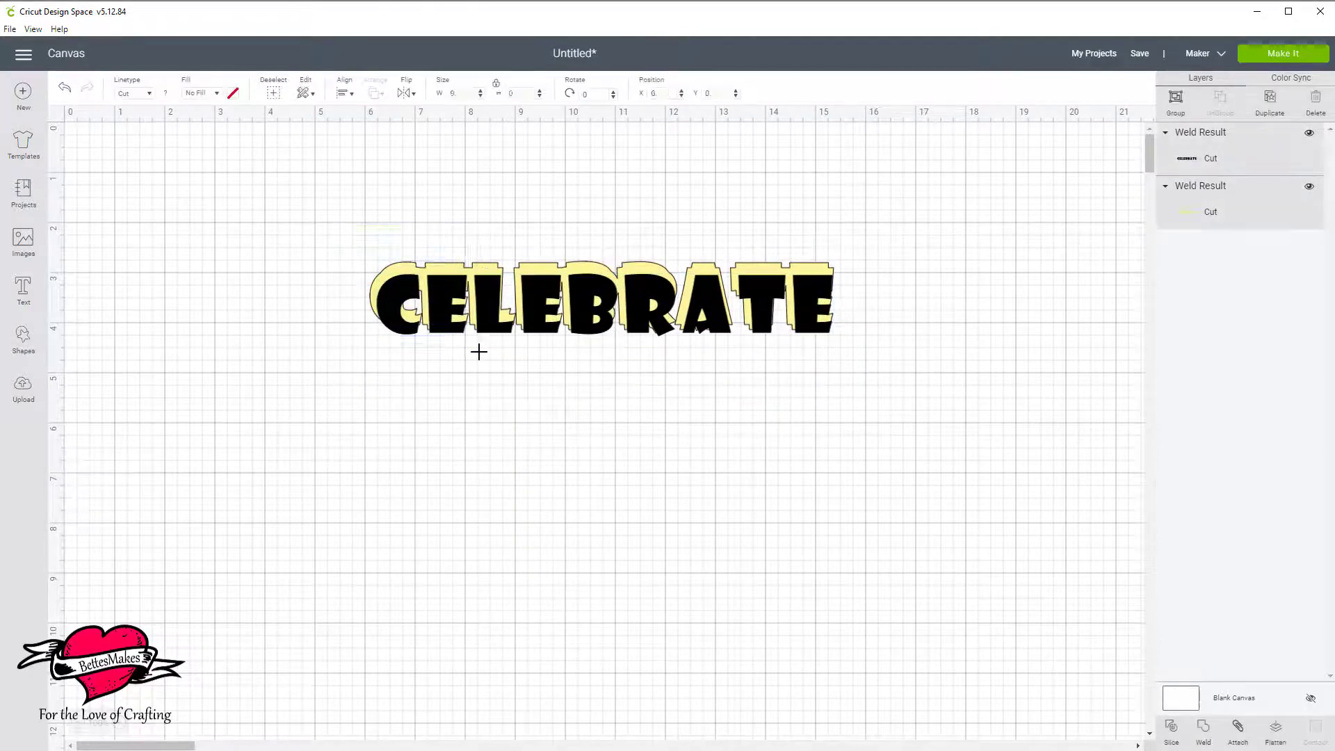
left_click(341, 98)
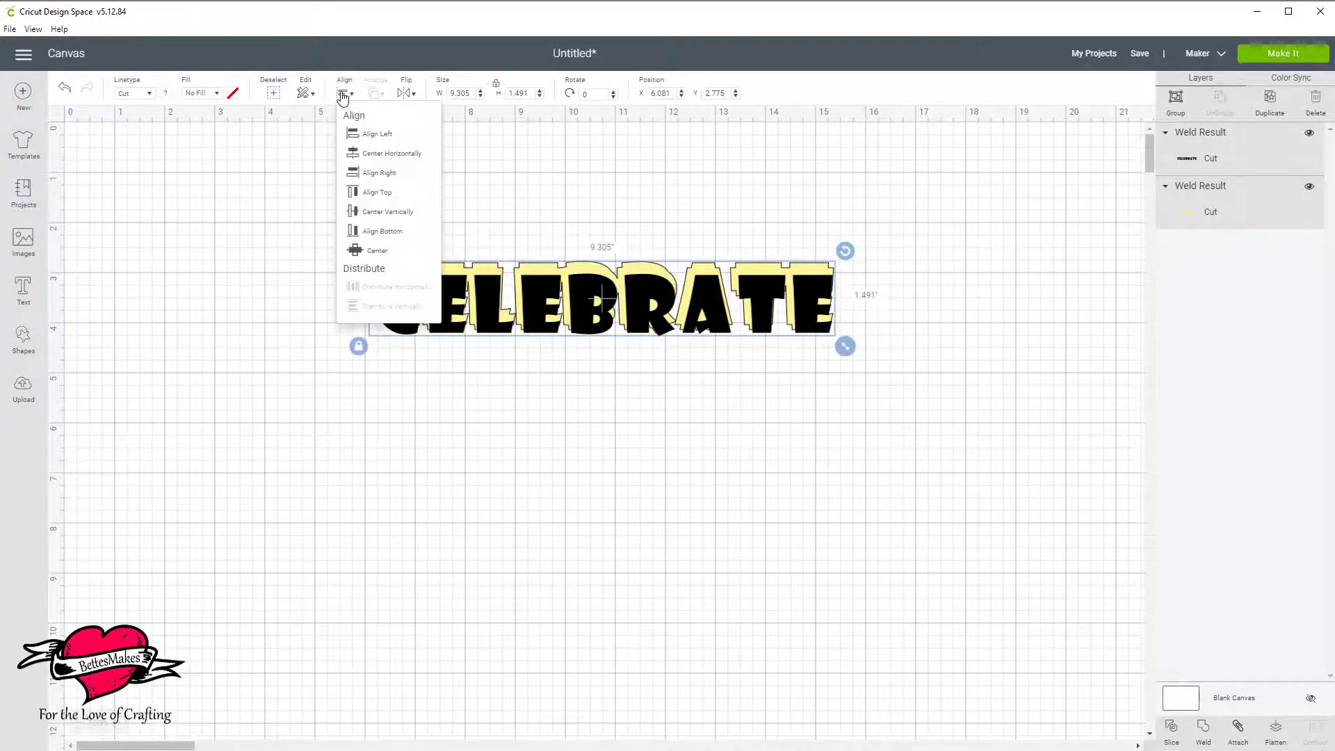
left_click(394, 155)
left_click(343, 96)
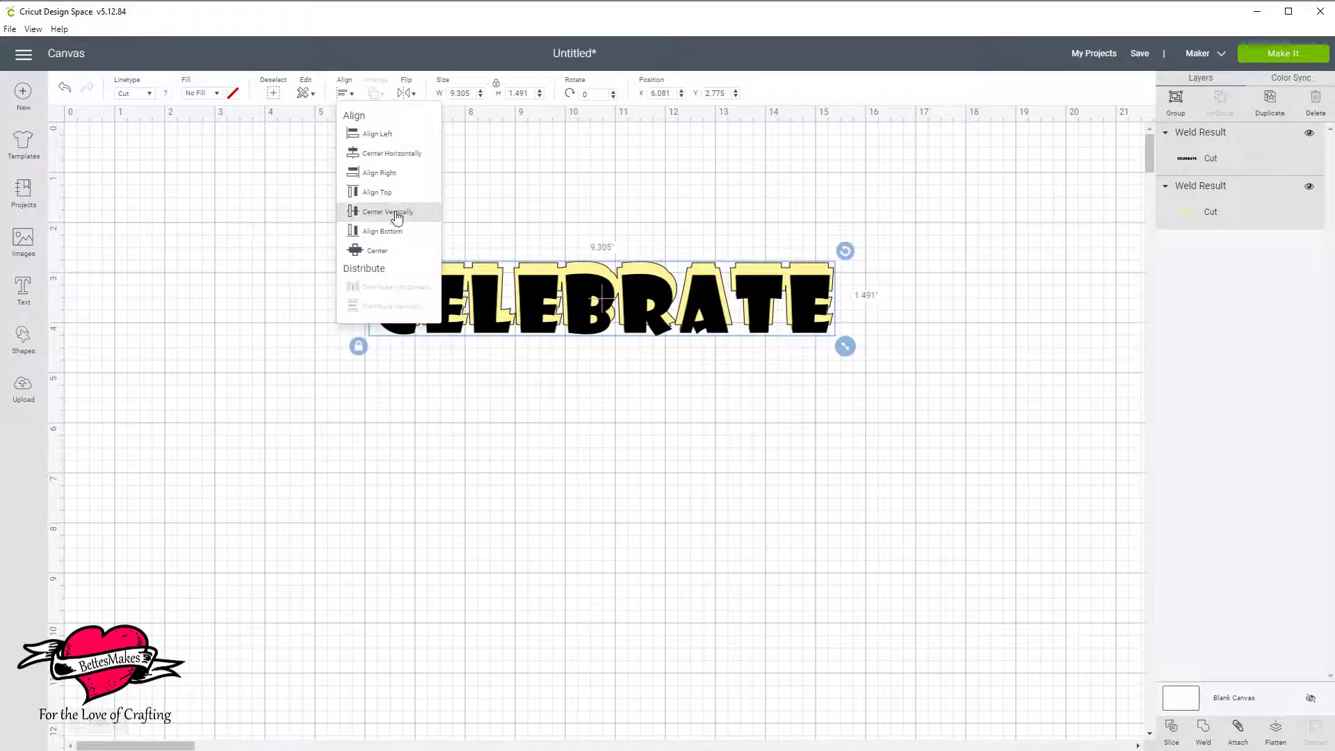
left_click(389, 213)
left_click(934, 332)
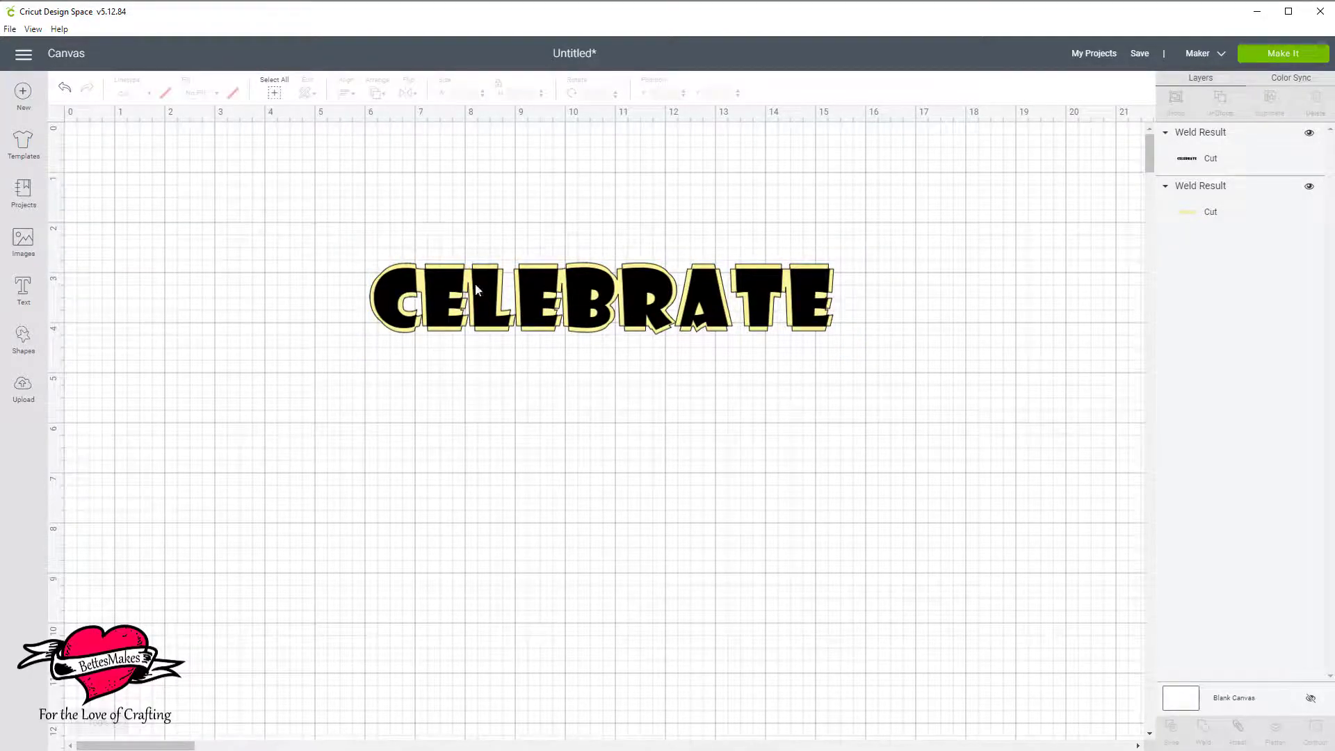
With the black word moved aside, add a circle shaped into an oval about 0.35 × 0.28 in on the yellow outline's last E.
left_click_drag(757, 279, 702, 502)
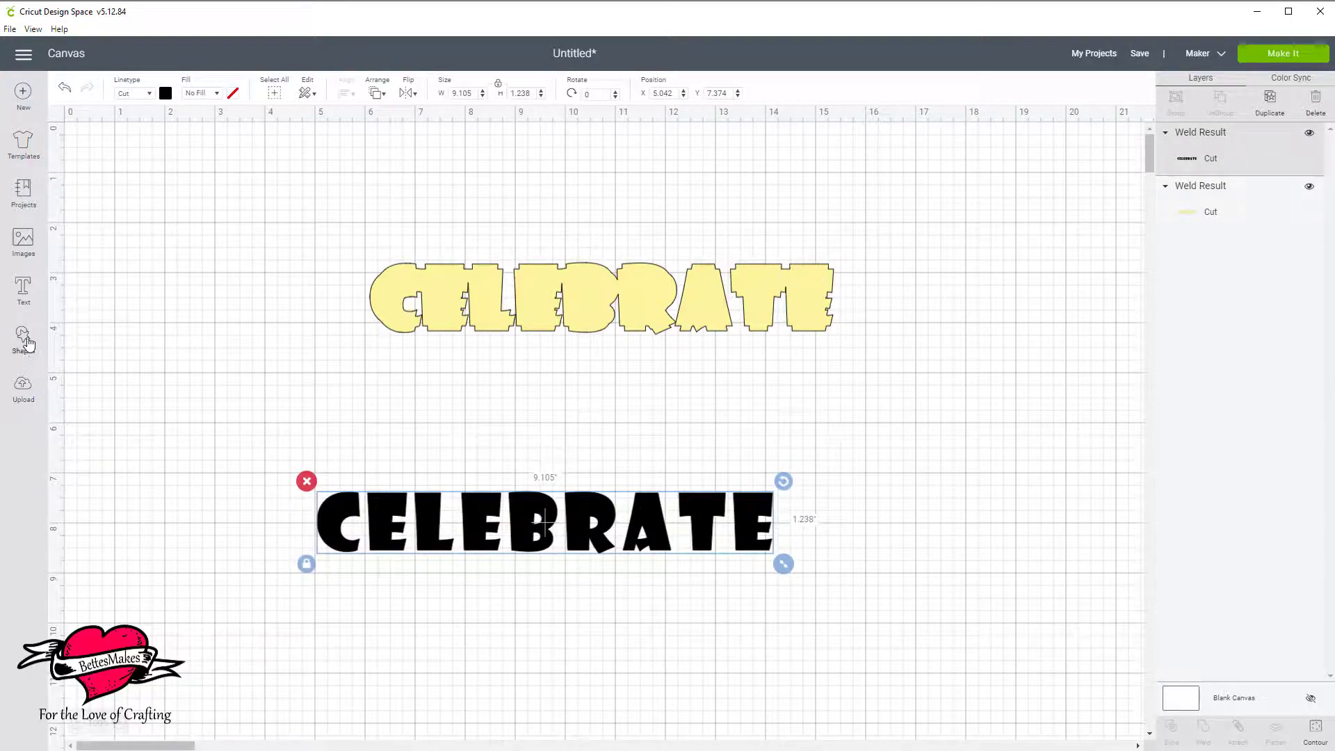
left_click(27, 341)
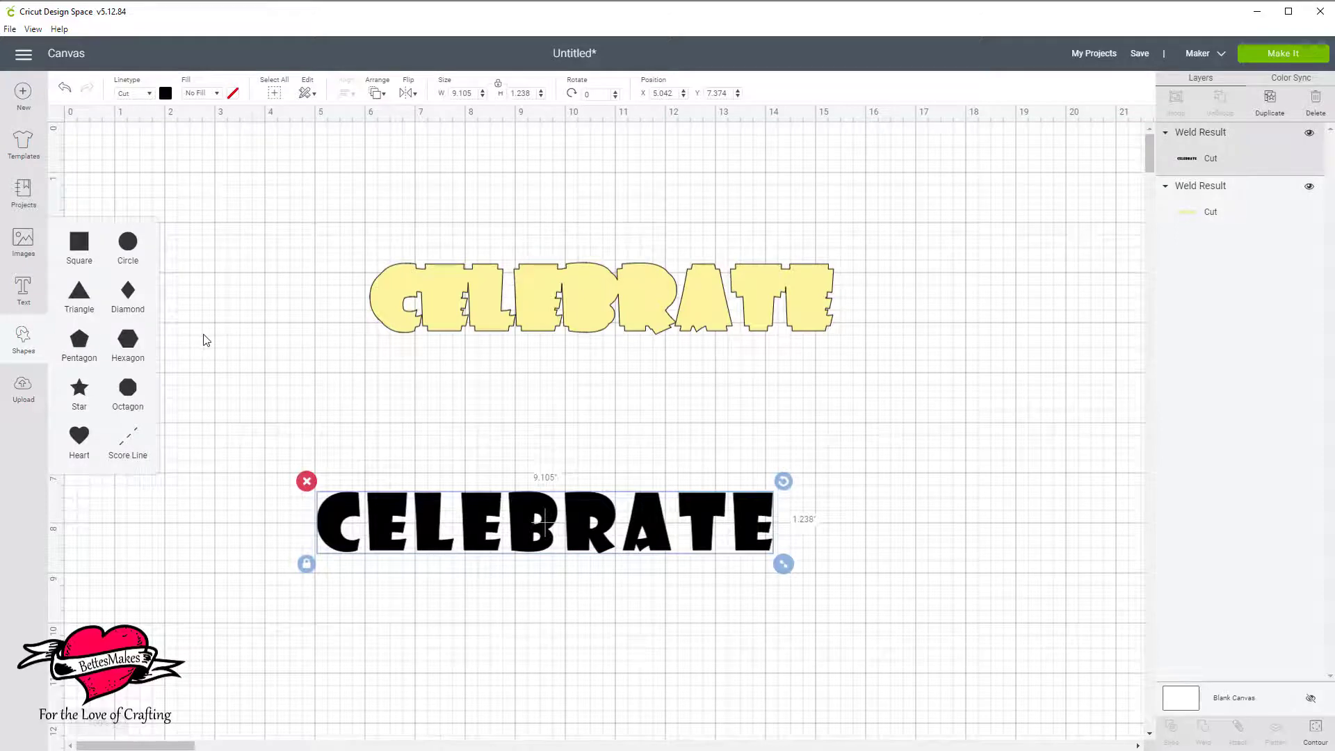
left_click(127, 247)
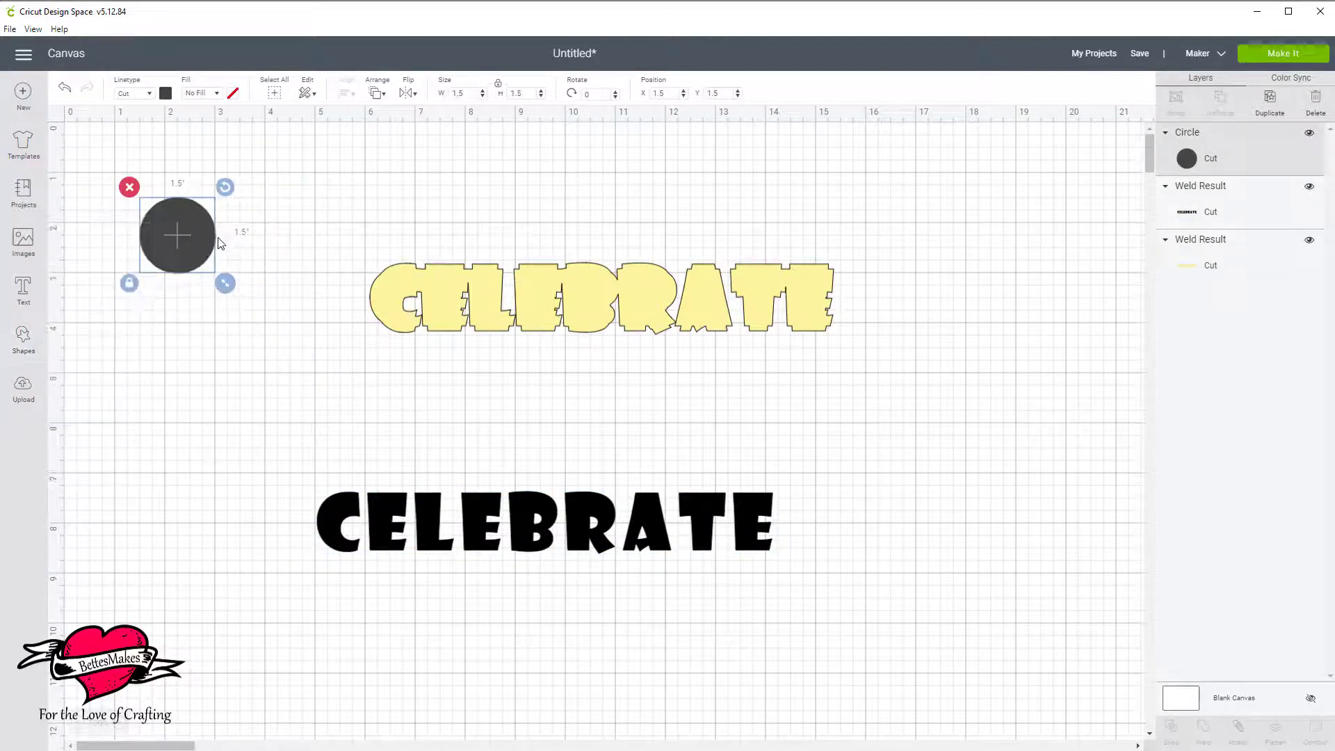
left_click_drag(197, 223, 957, 371)
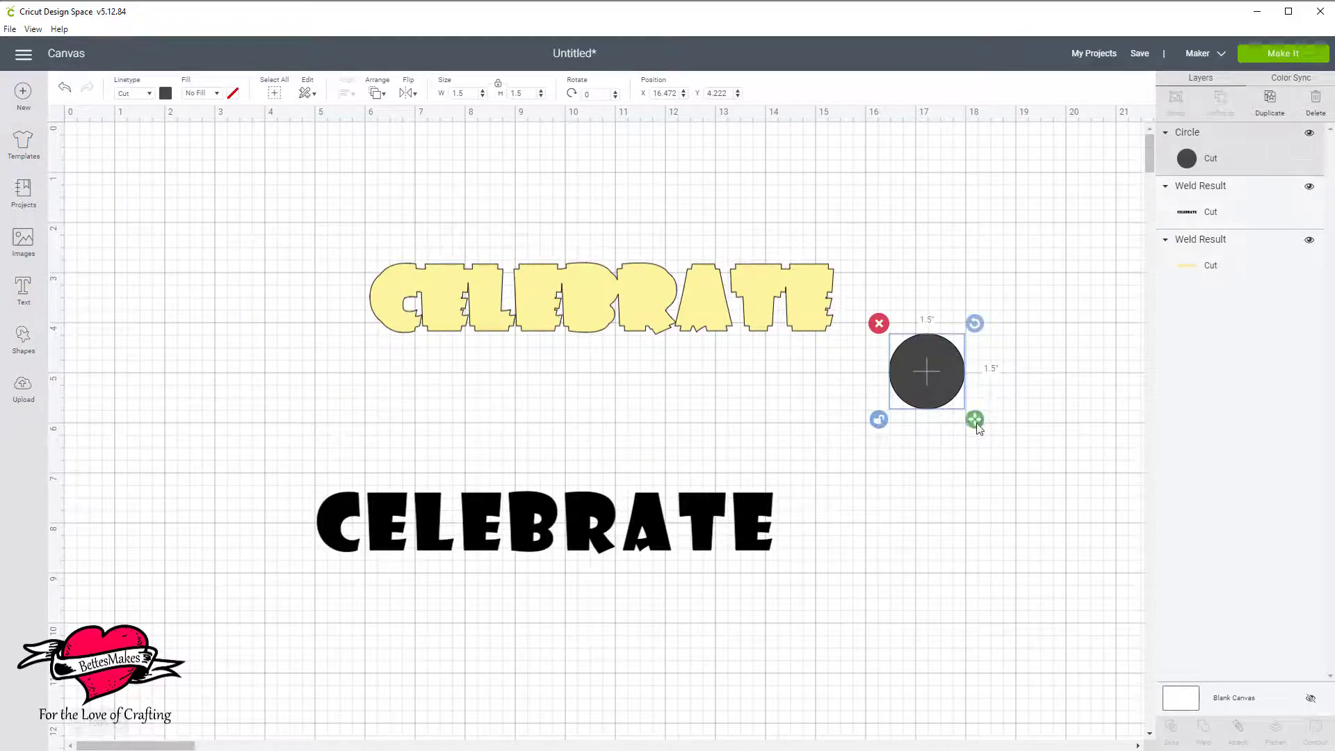
left_click_drag(974, 420, 824, 314)
left_click(905, 323)
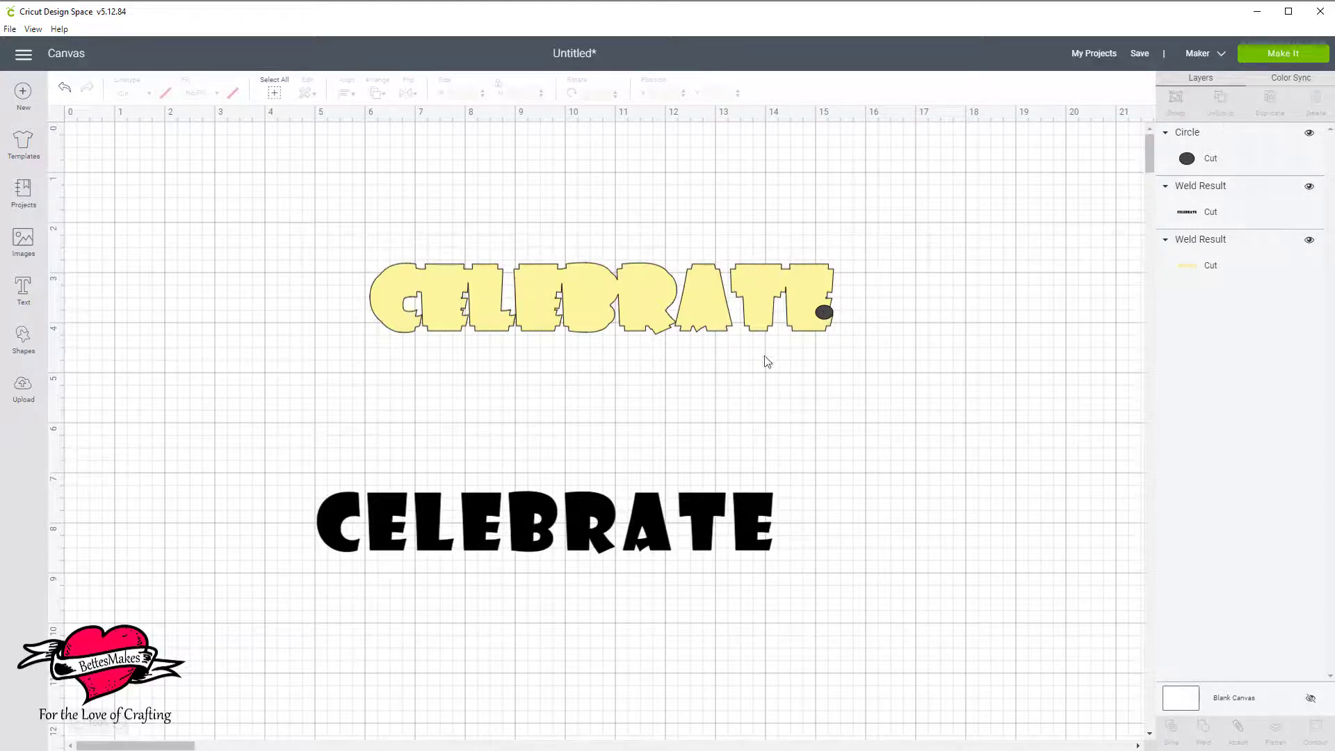
Duplicate the small oval and place the copy over the lower gap between the yellow outline's R and A.
left_click(824, 312)
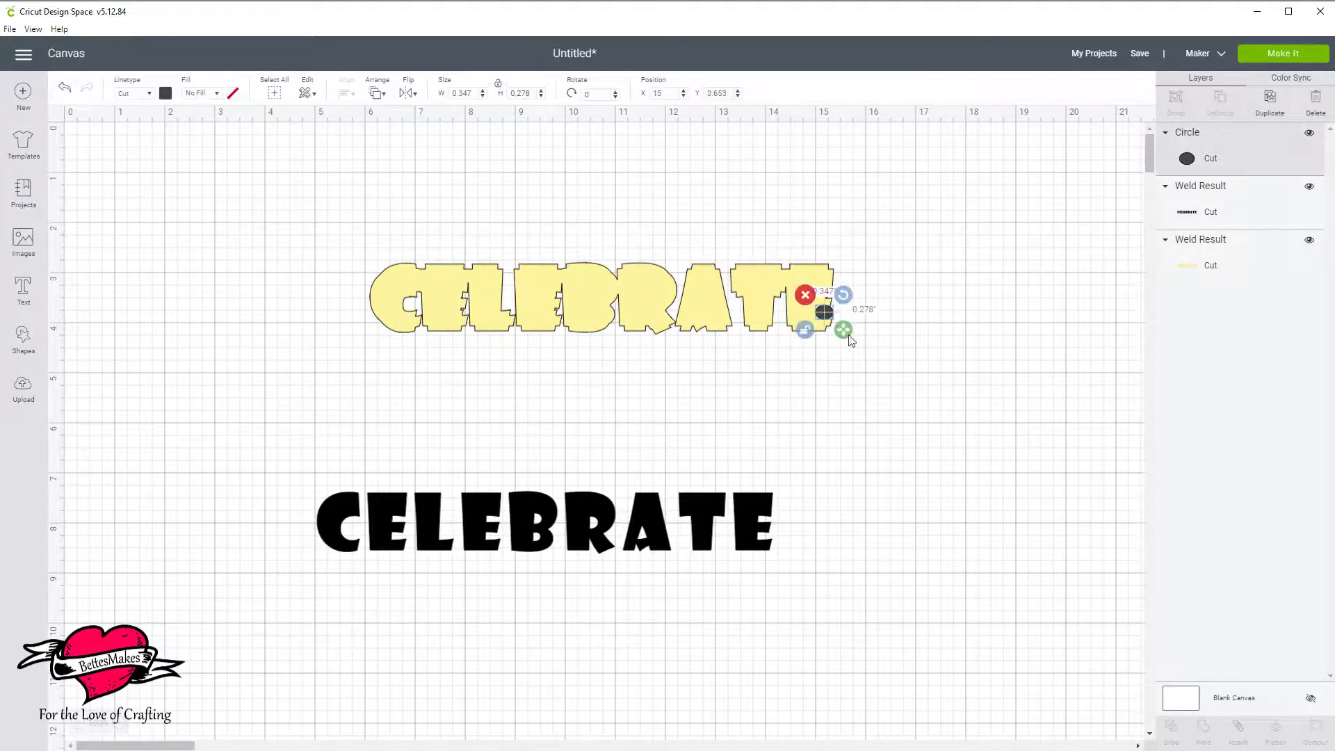
left_click(1270, 103)
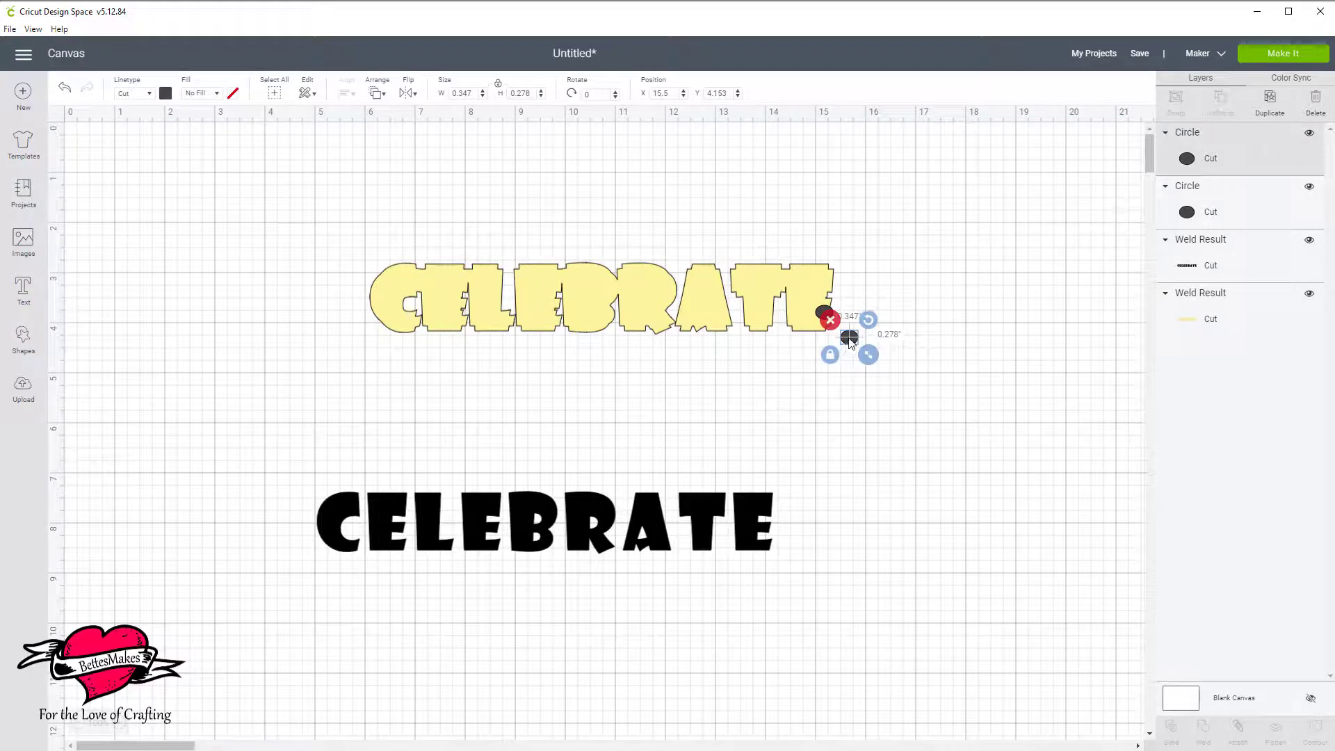
left_click_drag(848, 347, 681, 336)
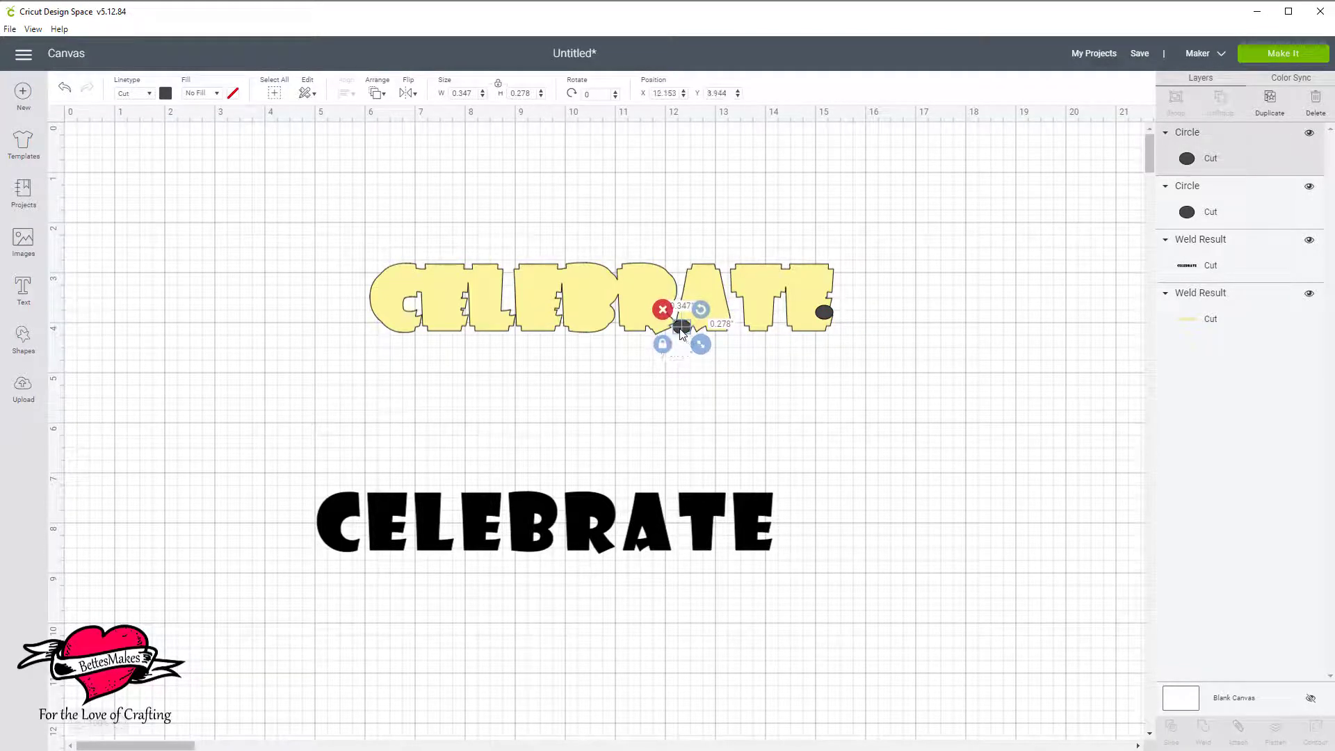
Weld the oval on the last E to the yellow outline.
left_click(921, 390)
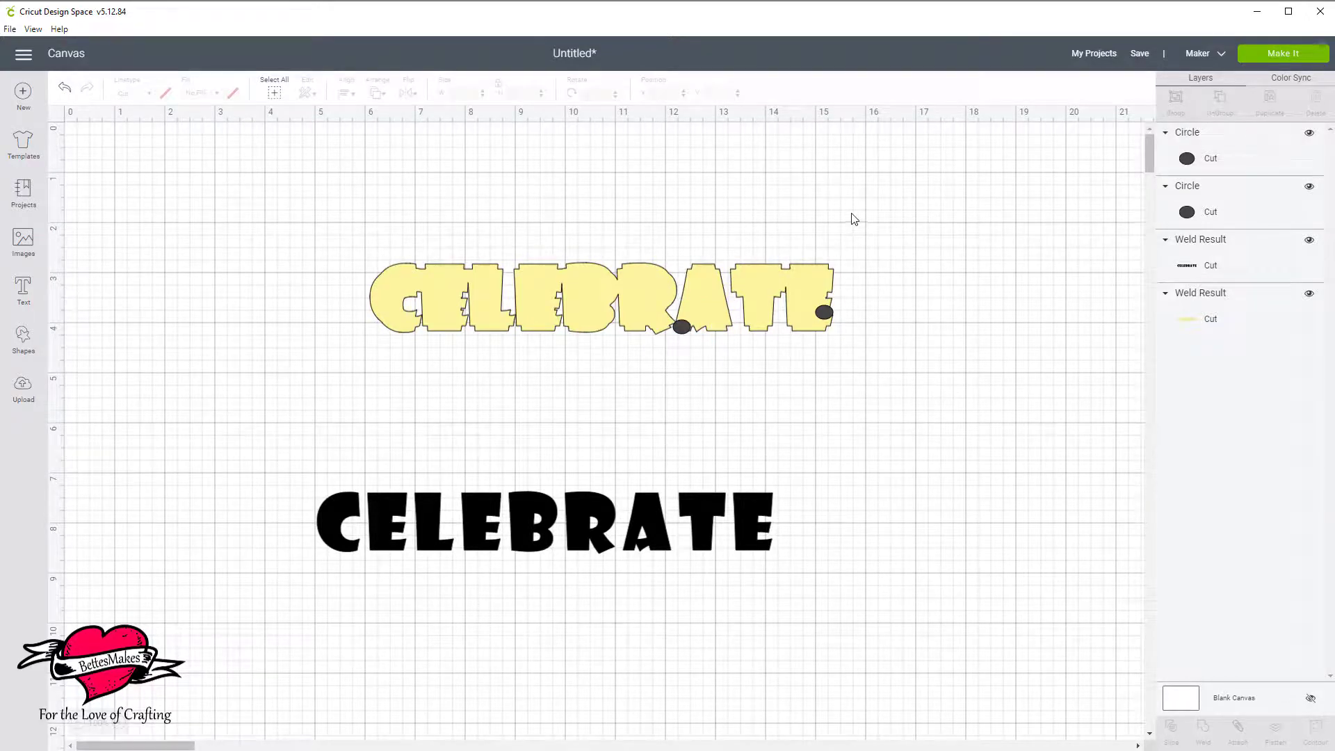
left_click_drag(852, 214, 820, 371)
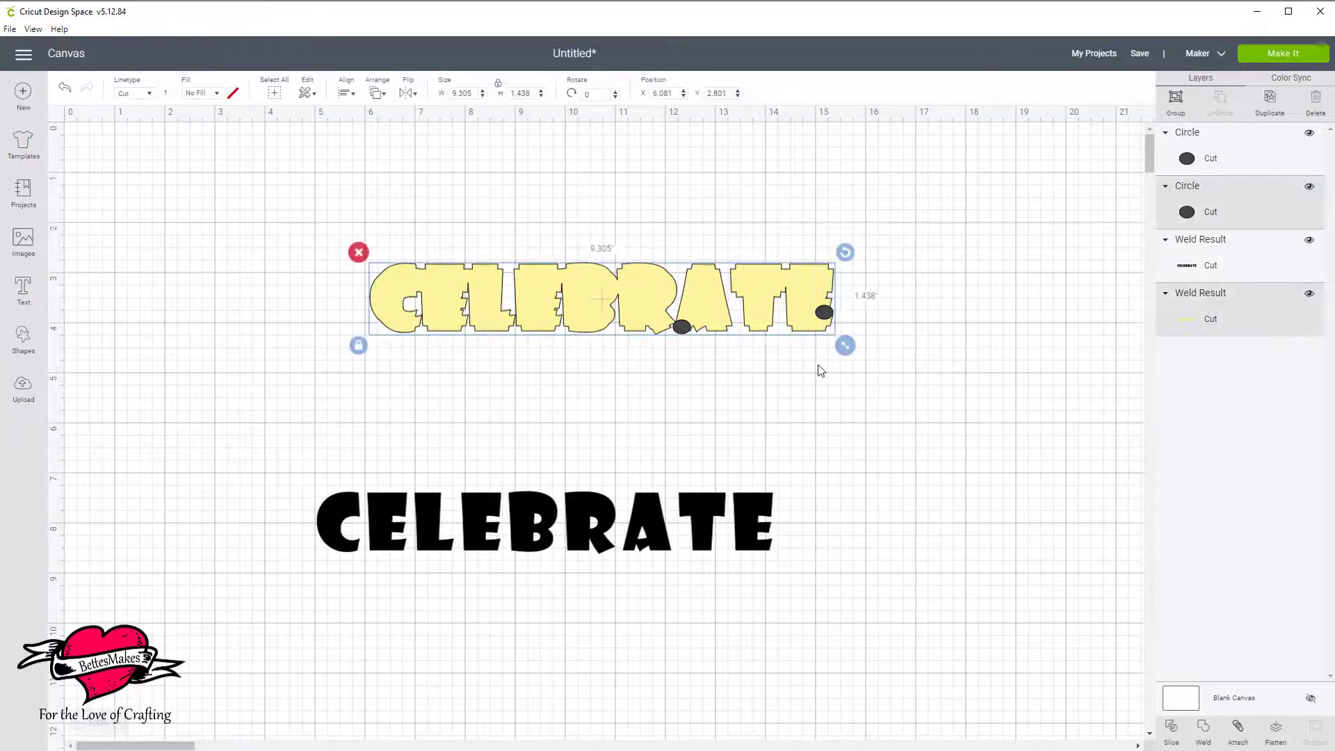
left_click(1203, 730)
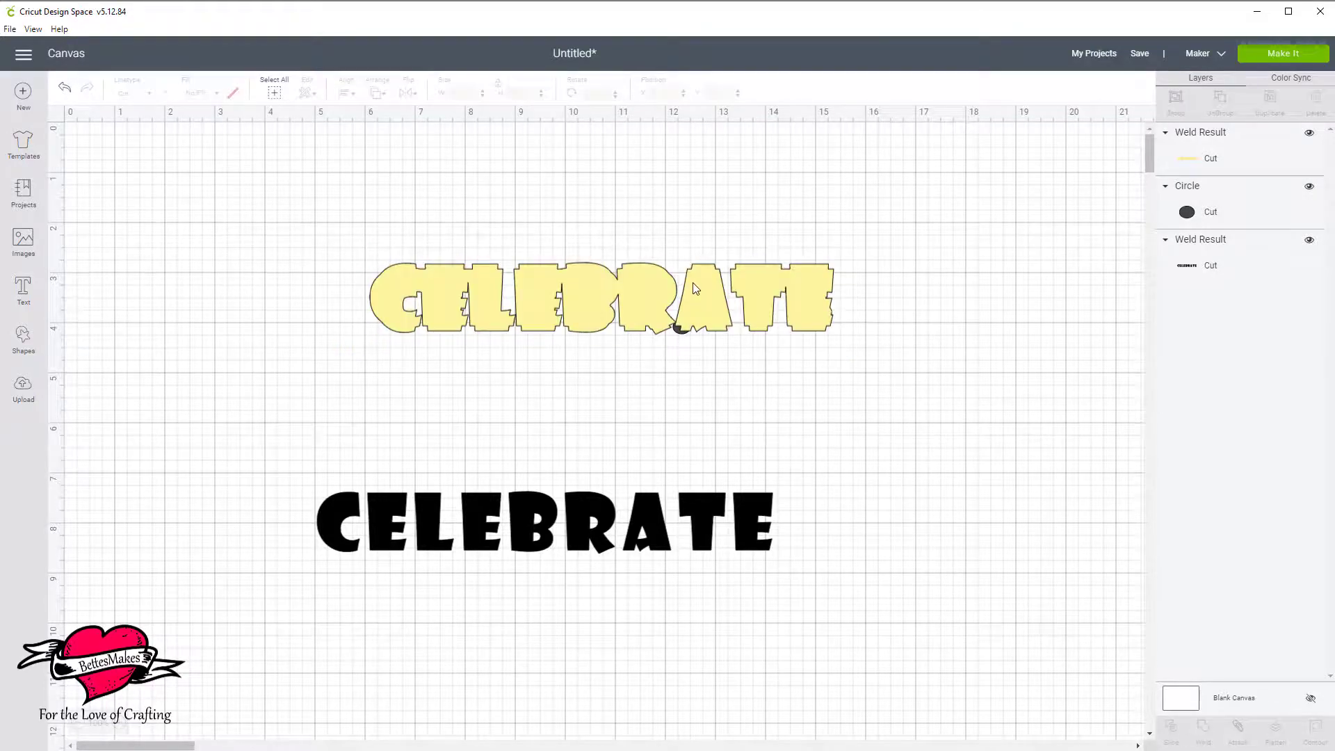
Move the oval between the R and A above the yellow outline in the layer order and weld it to the outline.
left_click(707, 312)
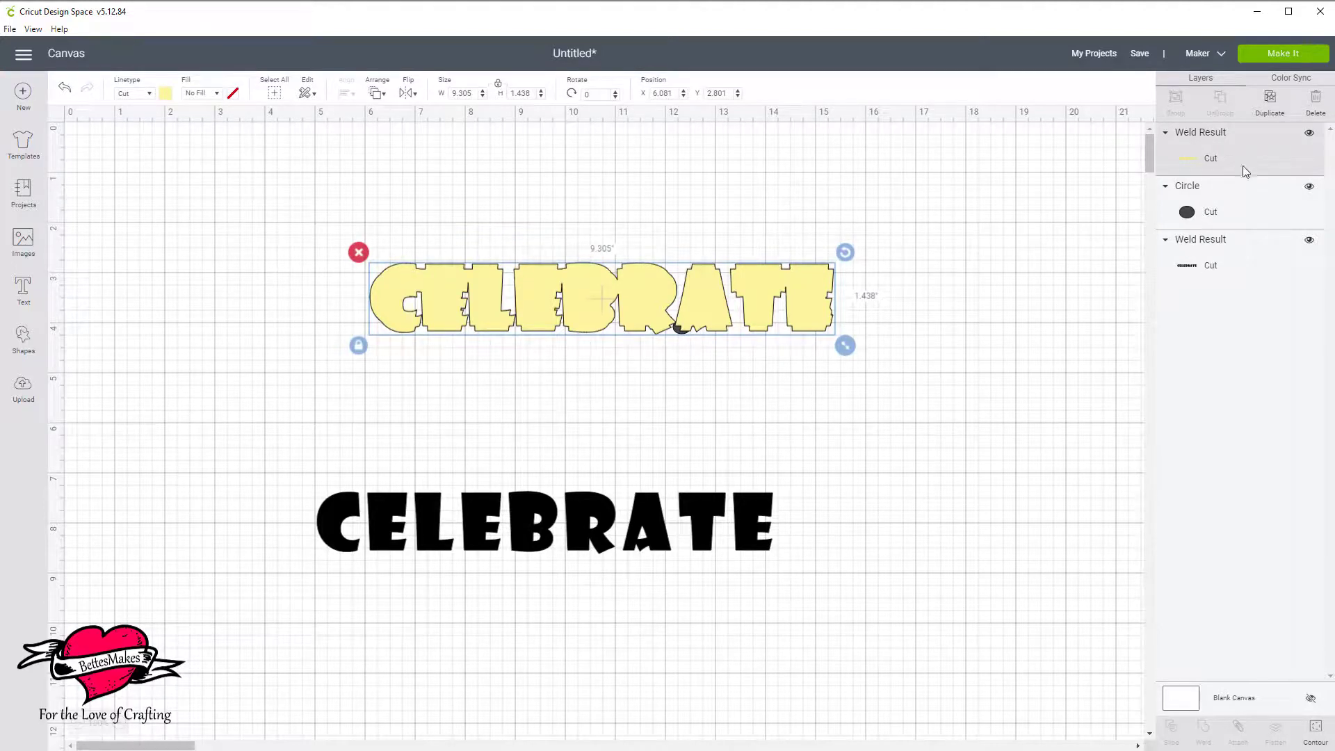
left_click(1242, 219)
left_click_drag(1241, 219, 1254, 173)
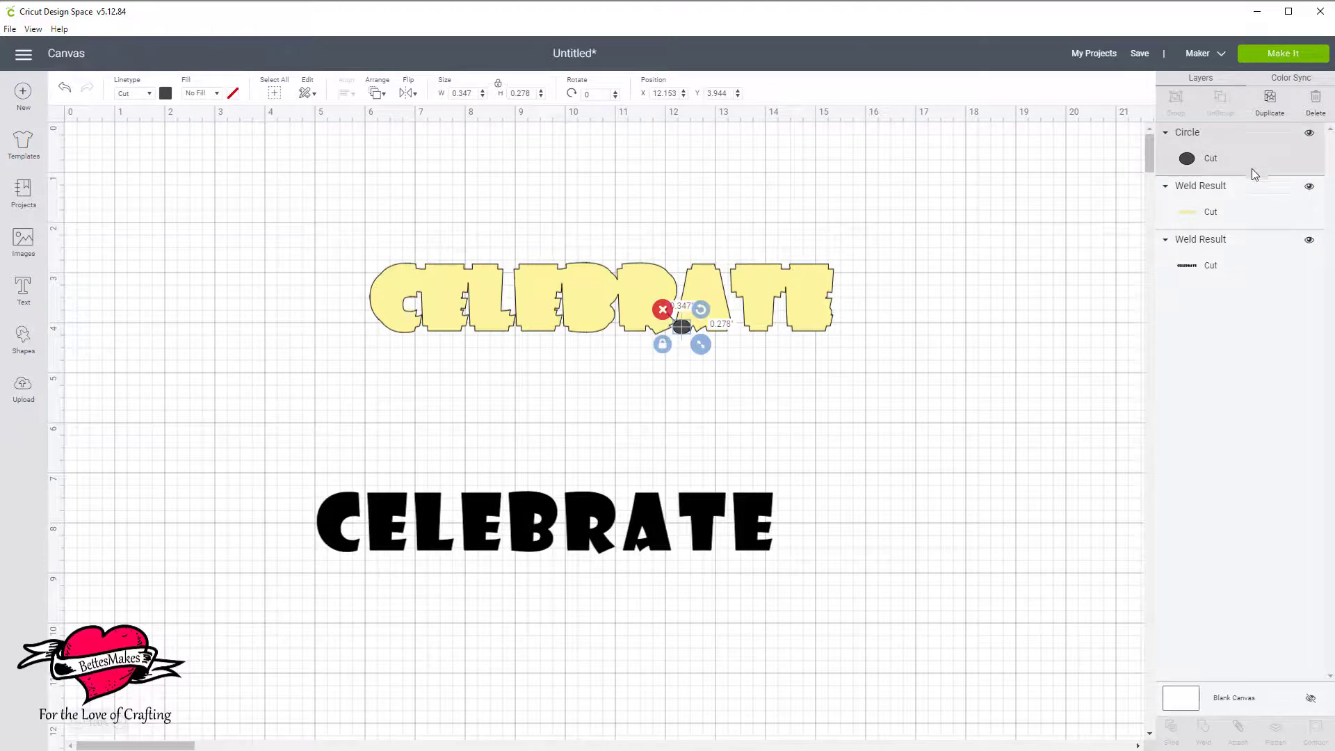
left_click(734, 401)
left_click_drag(741, 394, 674, 309)
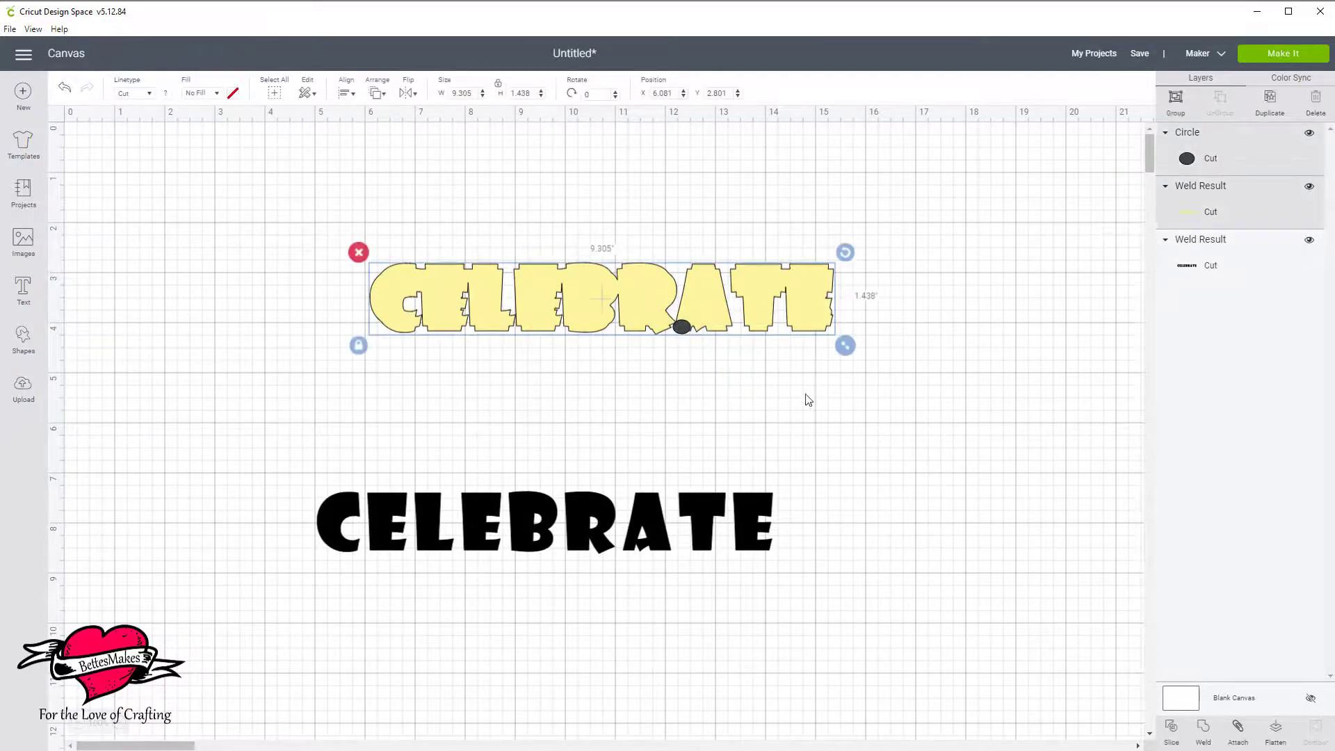
left_click(1202, 729)
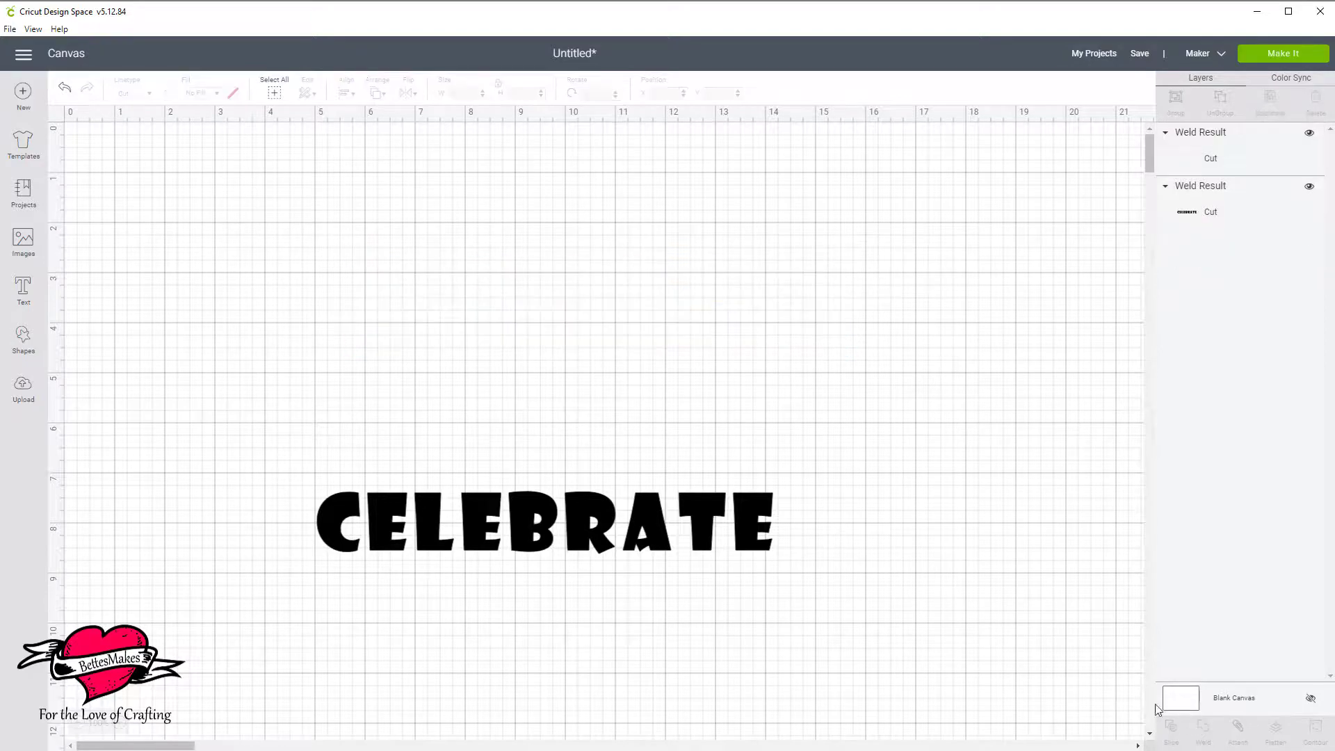
Bring the black CELEBRATE word to the front and place it centered over the welded yellow outline.
left_click(1211, 224)
left_click_drag(1223, 221, 1288, 162)
left_click_drag(714, 515, 775, 291)
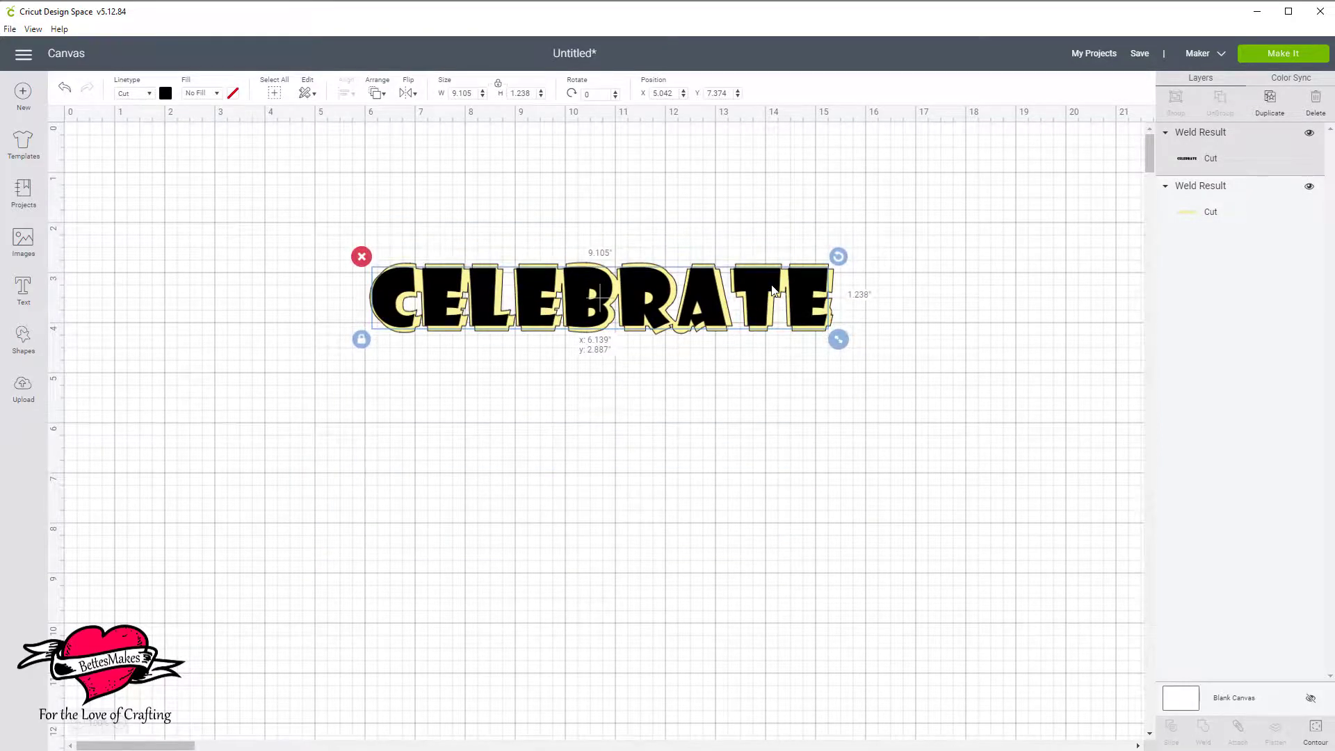
left_click_drag(774, 291, 777, 294)
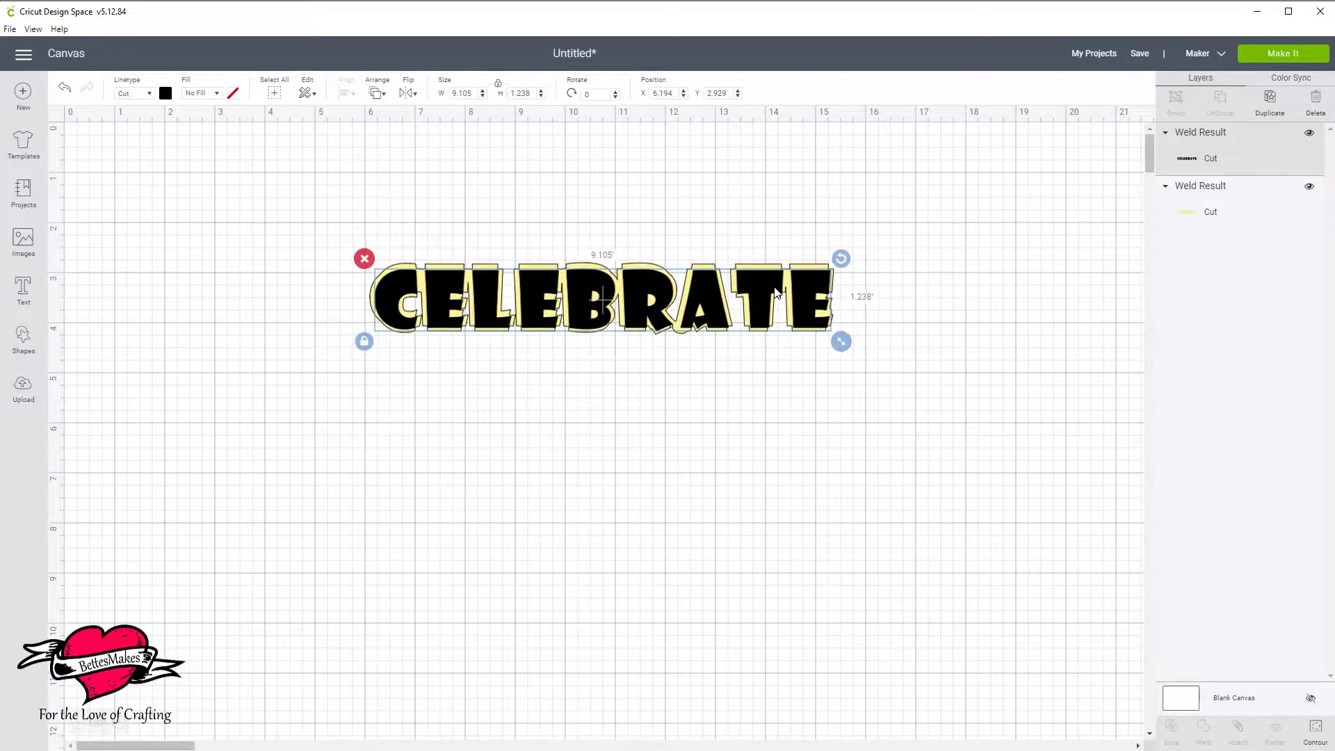
left_click(987, 376)
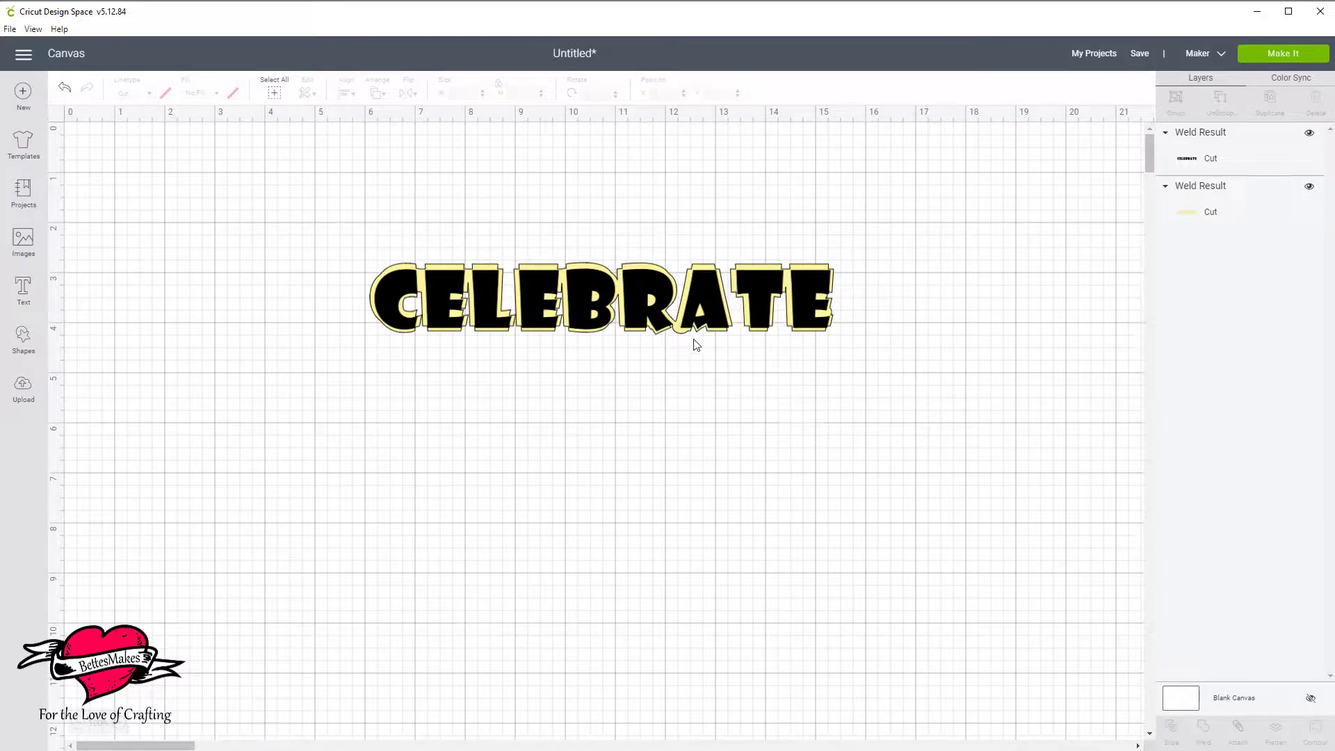
Move the black word below the yellow outline and delete the outline.
left_click_drag(711, 296, 665, 411)
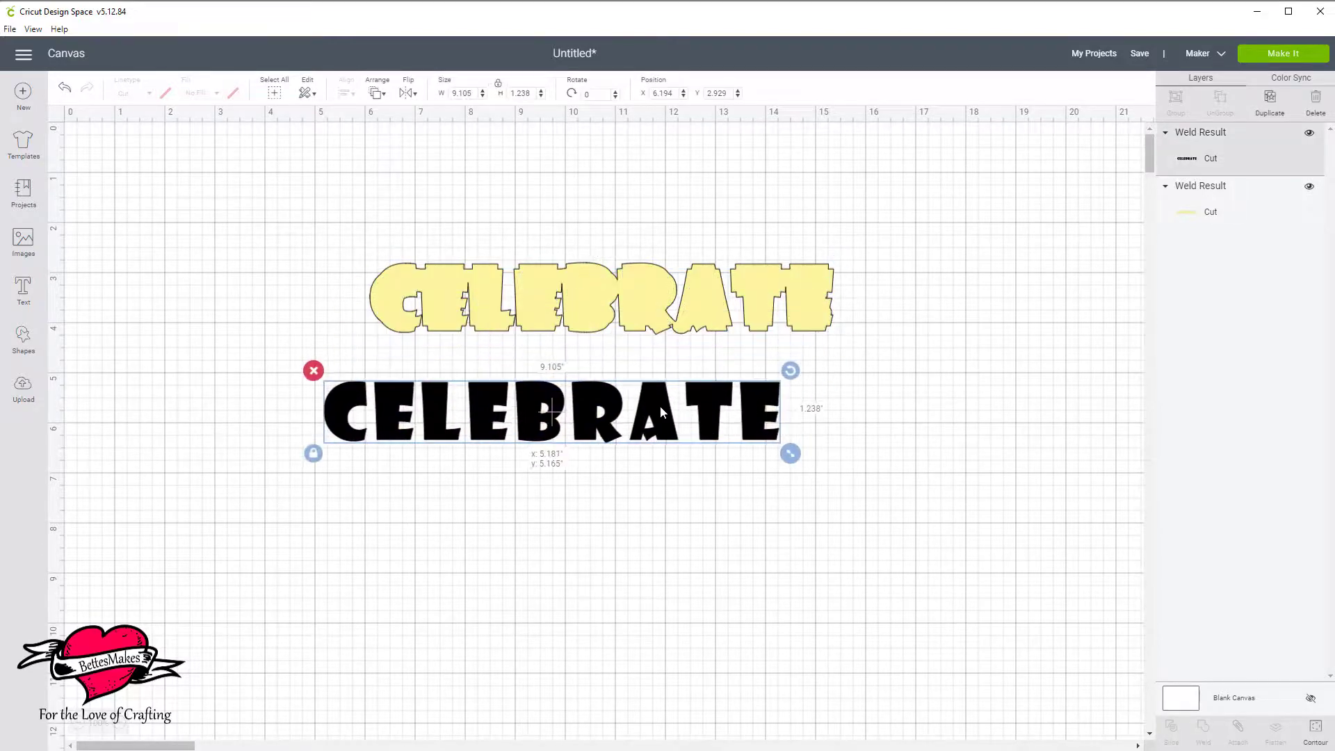
left_click(543, 239)
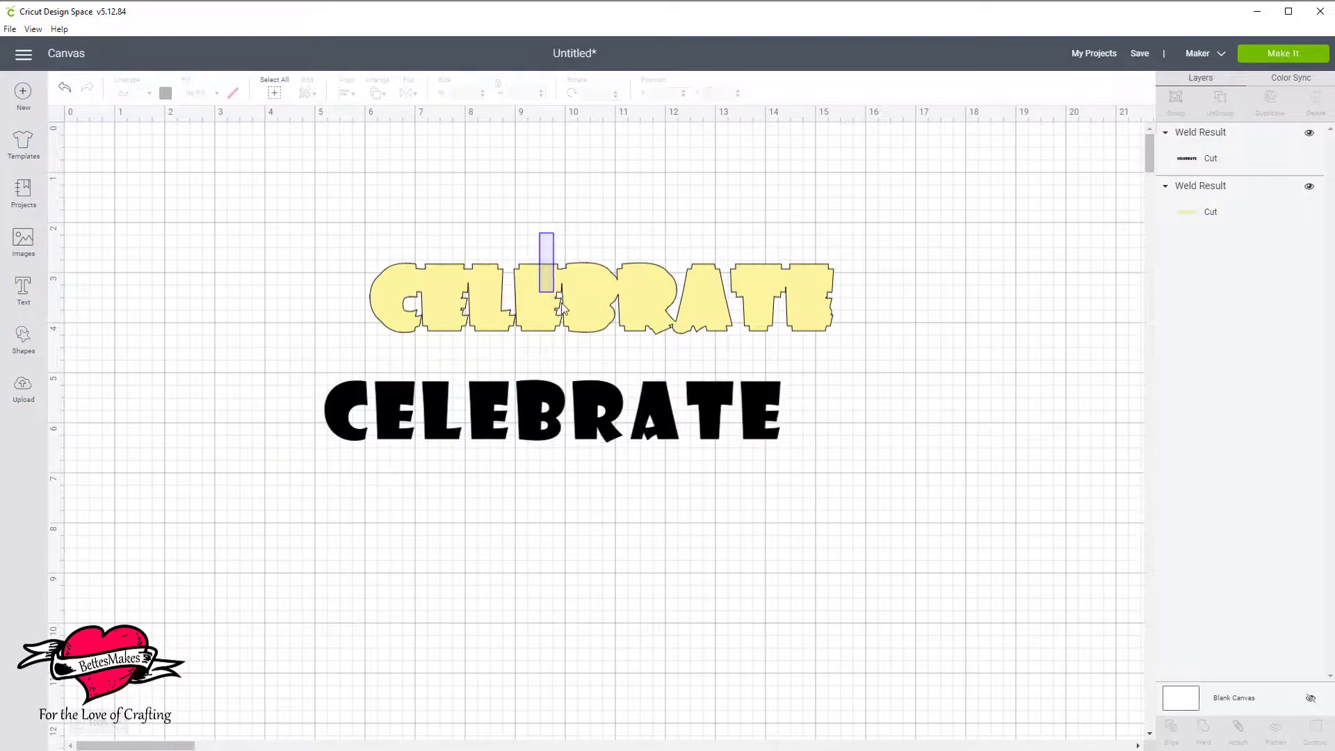
left_click(561, 301)
key("Delete")
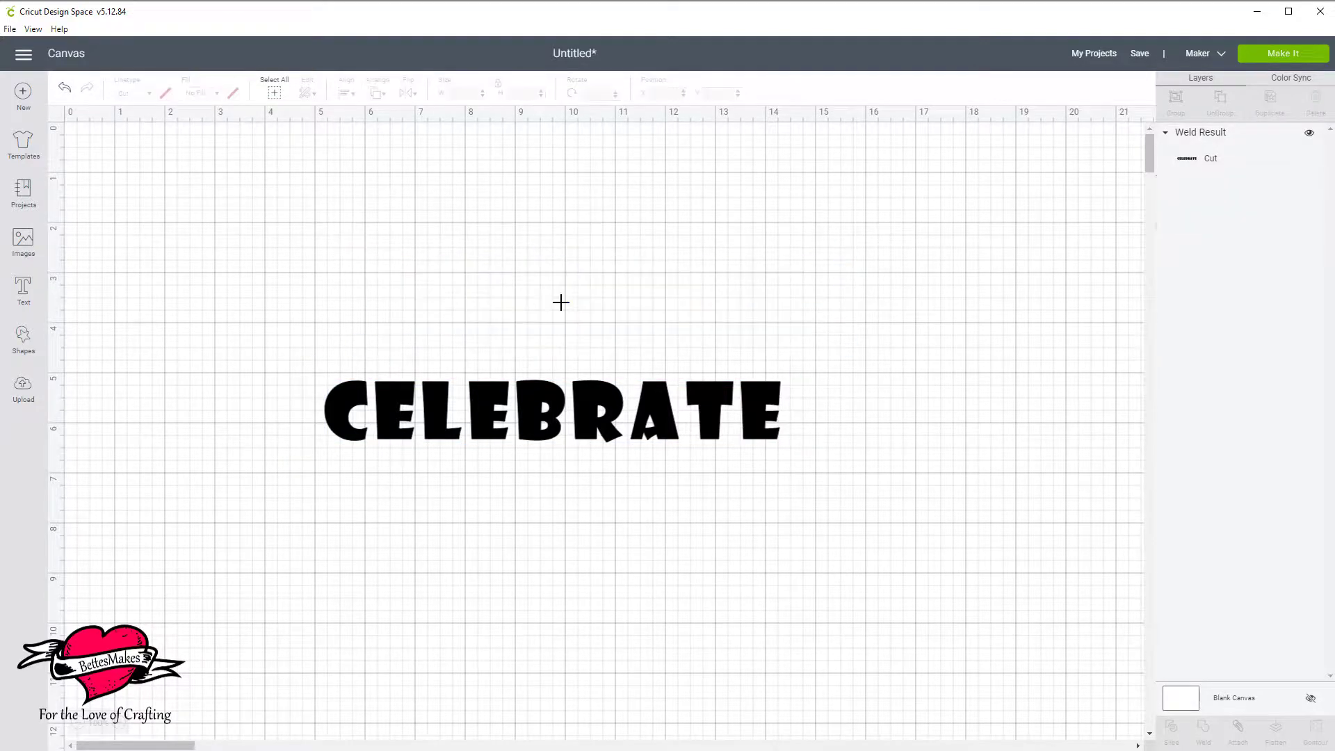
Duplicate the black CELEBRATE word and recolor the copy light yellow.
left_click(532, 435)
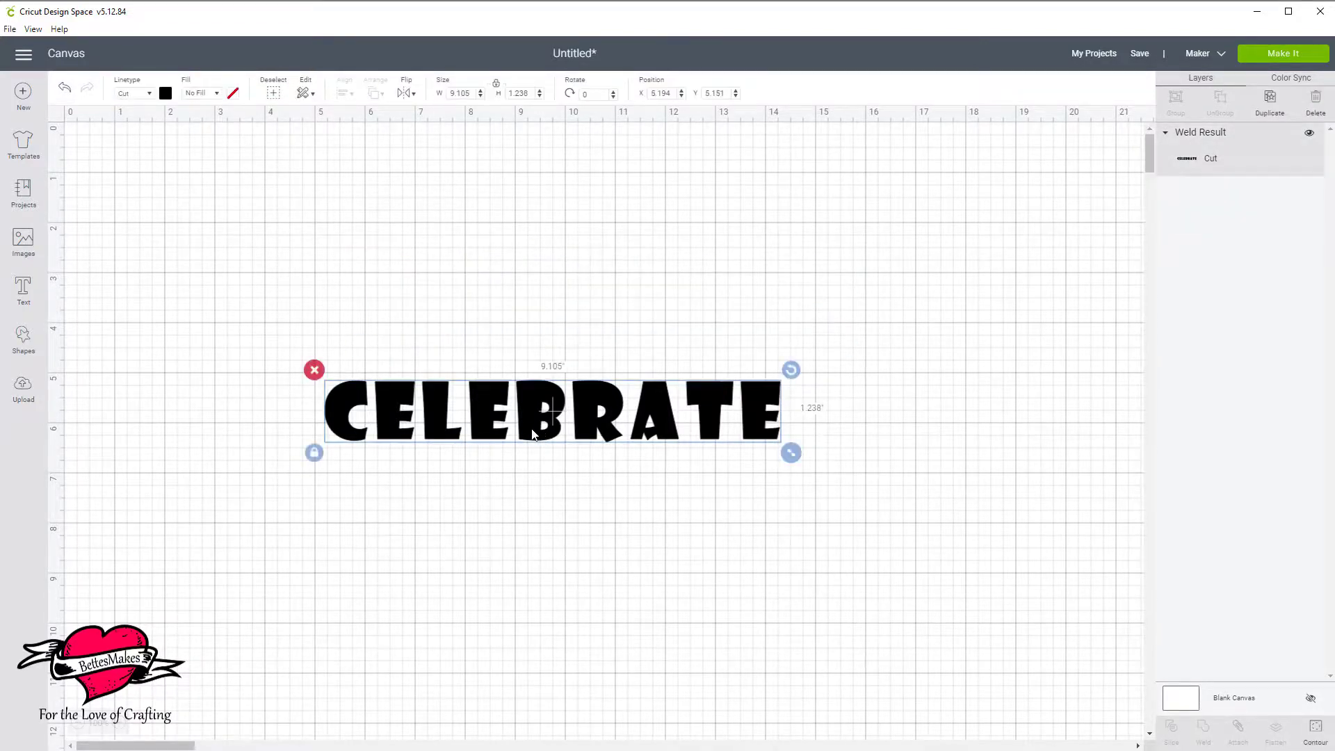
left_click(1270, 103)
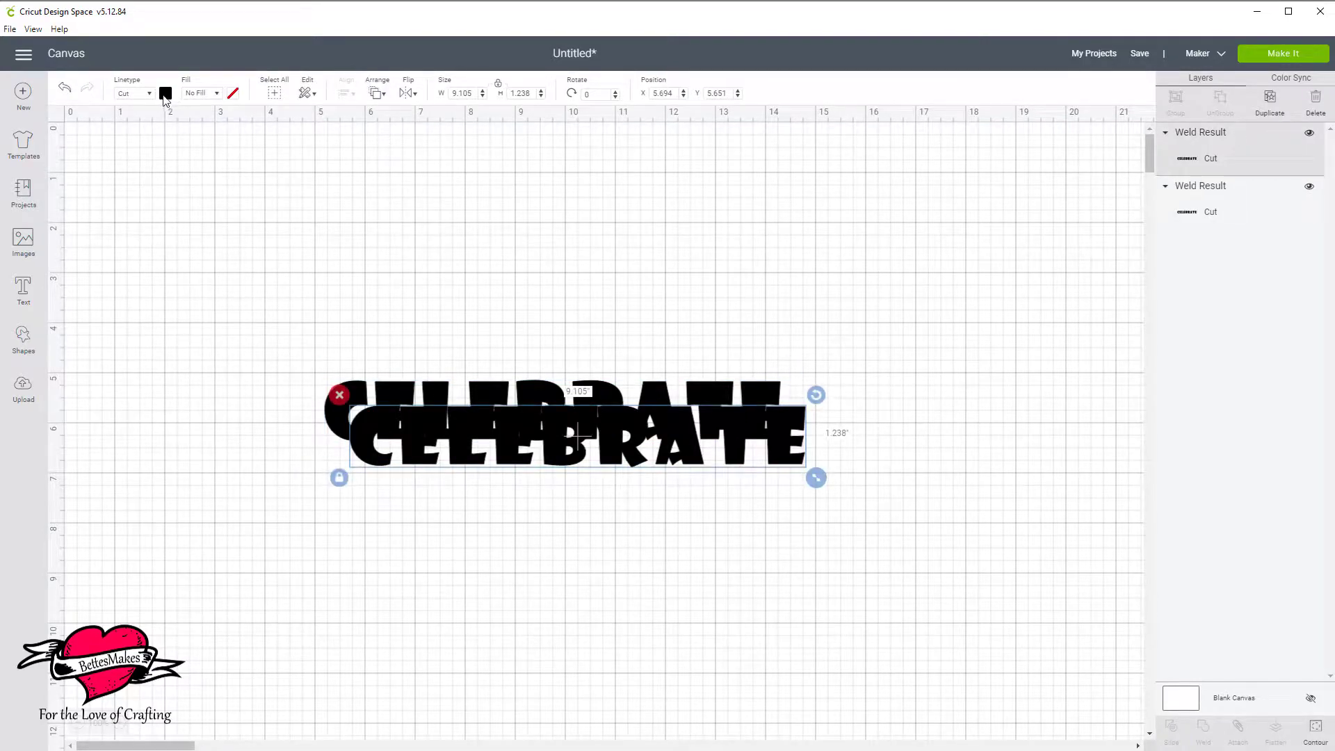
left_click(166, 96)
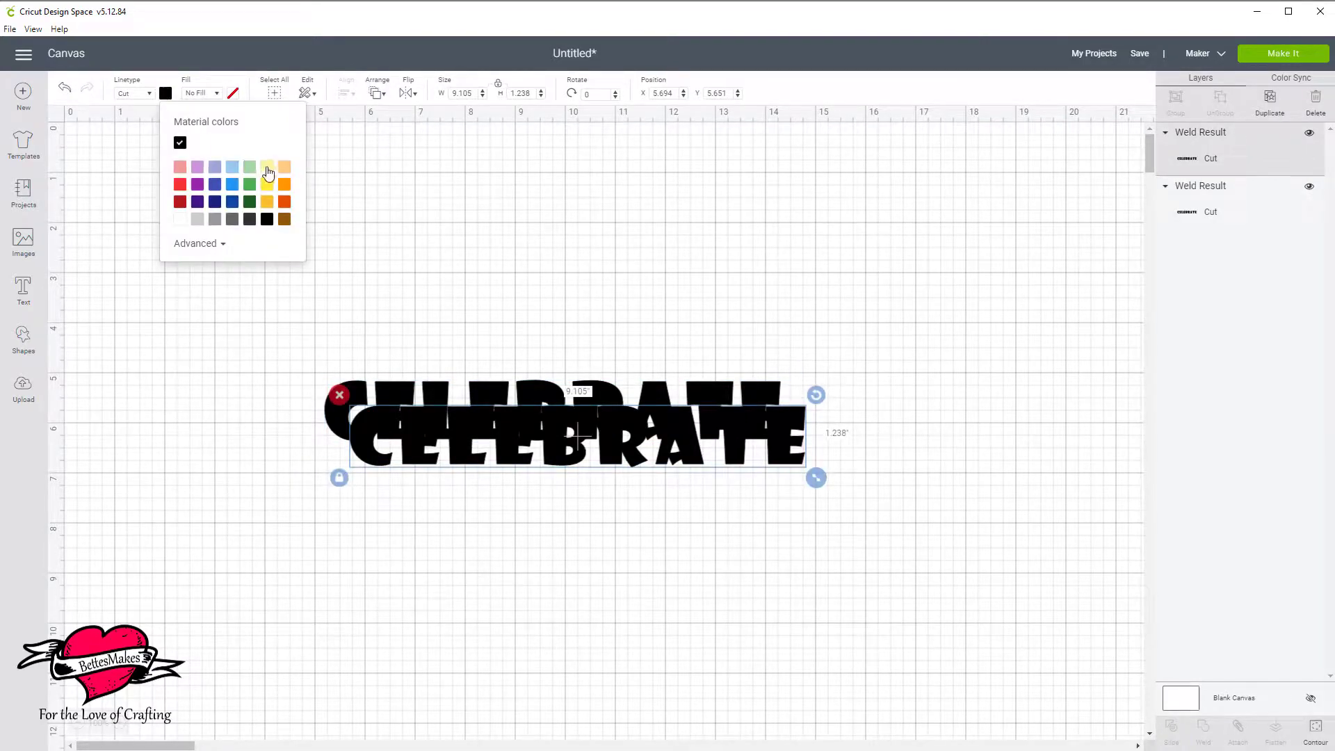
left_click(267, 168)
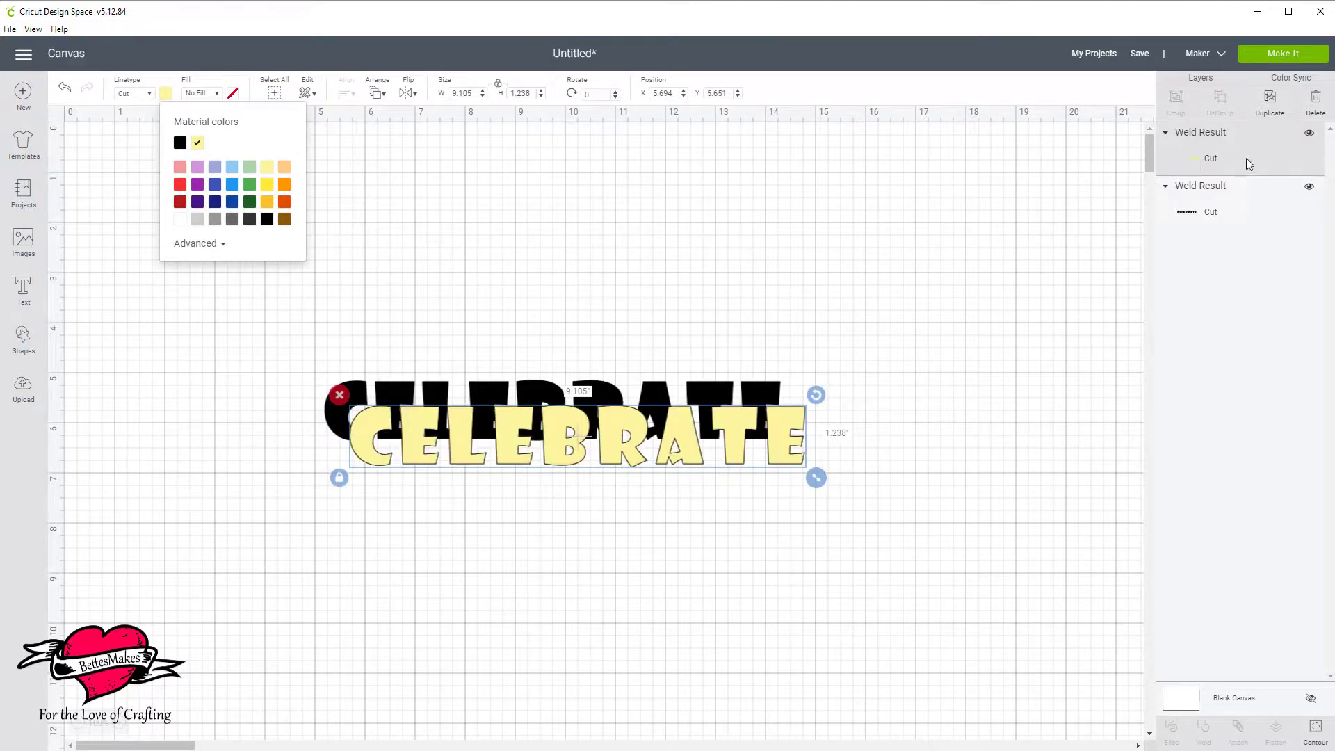
Bring the black word in front of the yellow copy and center the two on each other horizontally and vertically.
left_click(1256, 212)
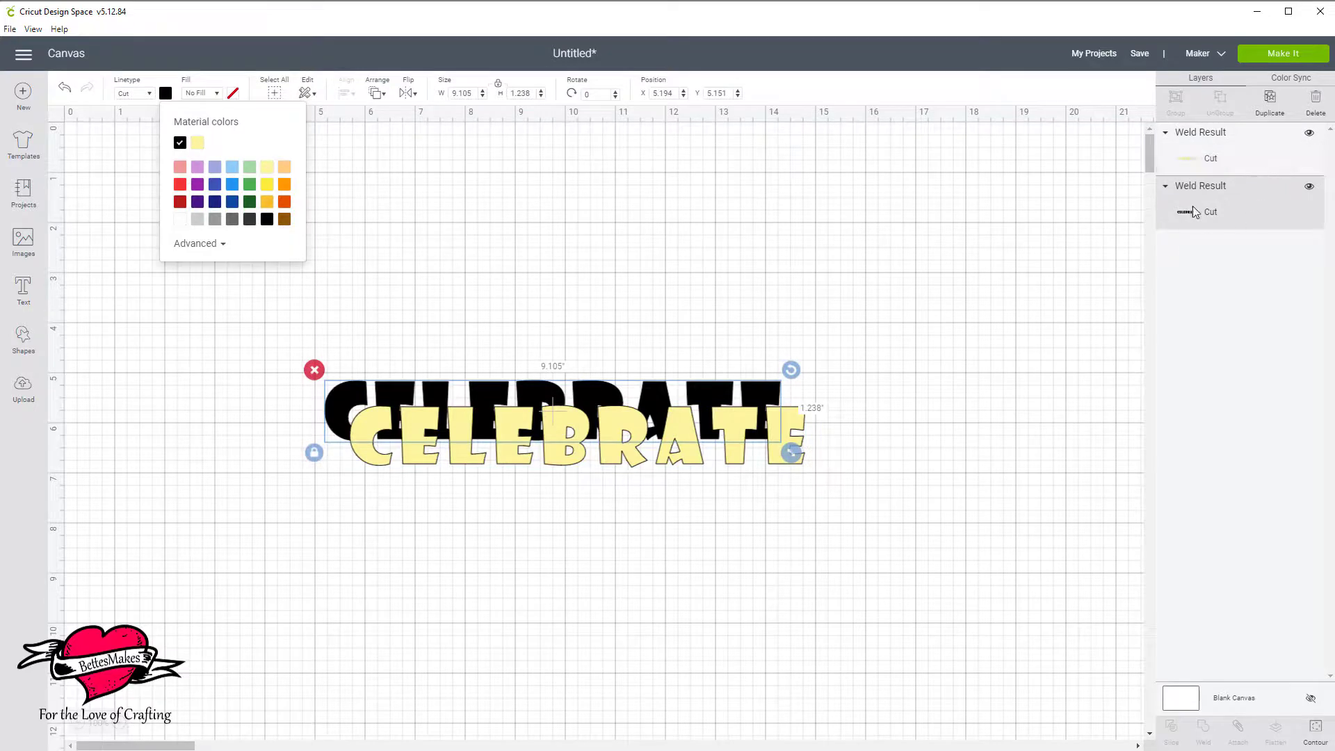
mouse_move(1276, 197)
left_mouse_down()
mouse_move(1279, 140)
mouse_move(1296, 160)
left_mouse_up()
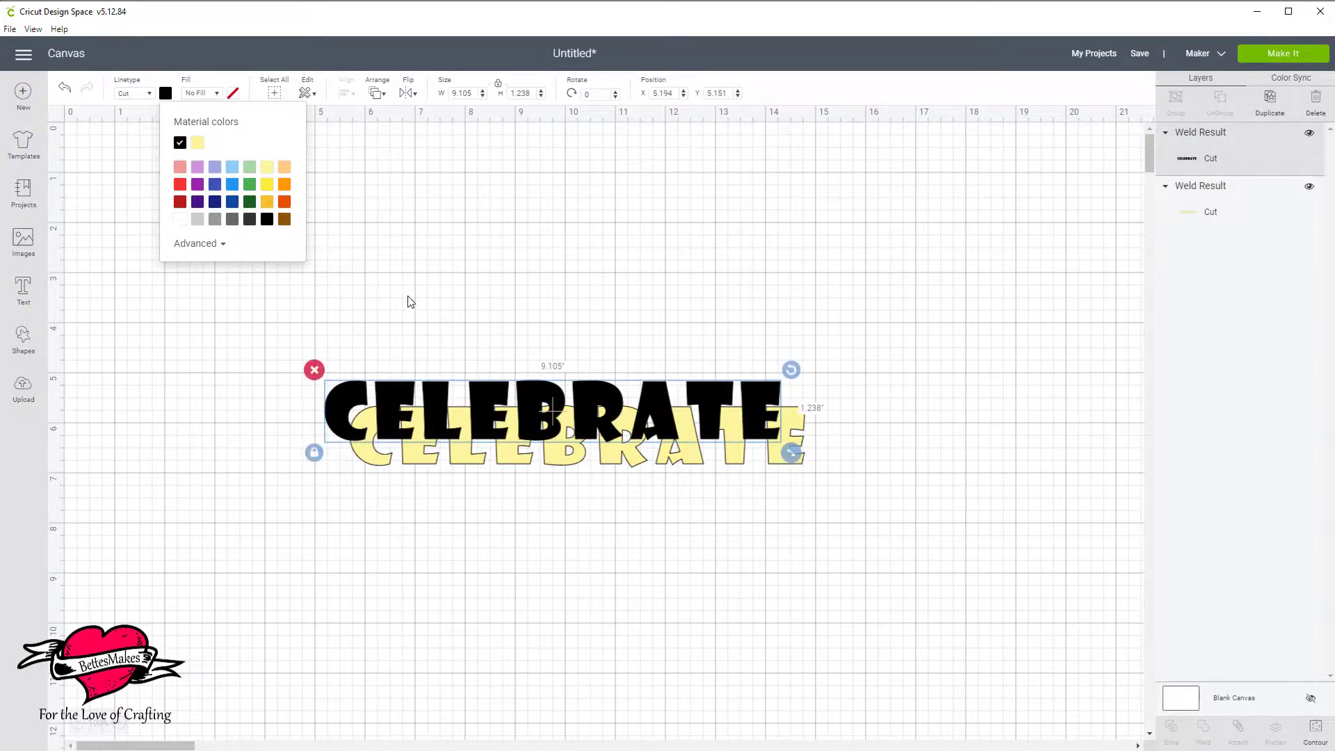
left_click_drag(411, 292, 498, 492)
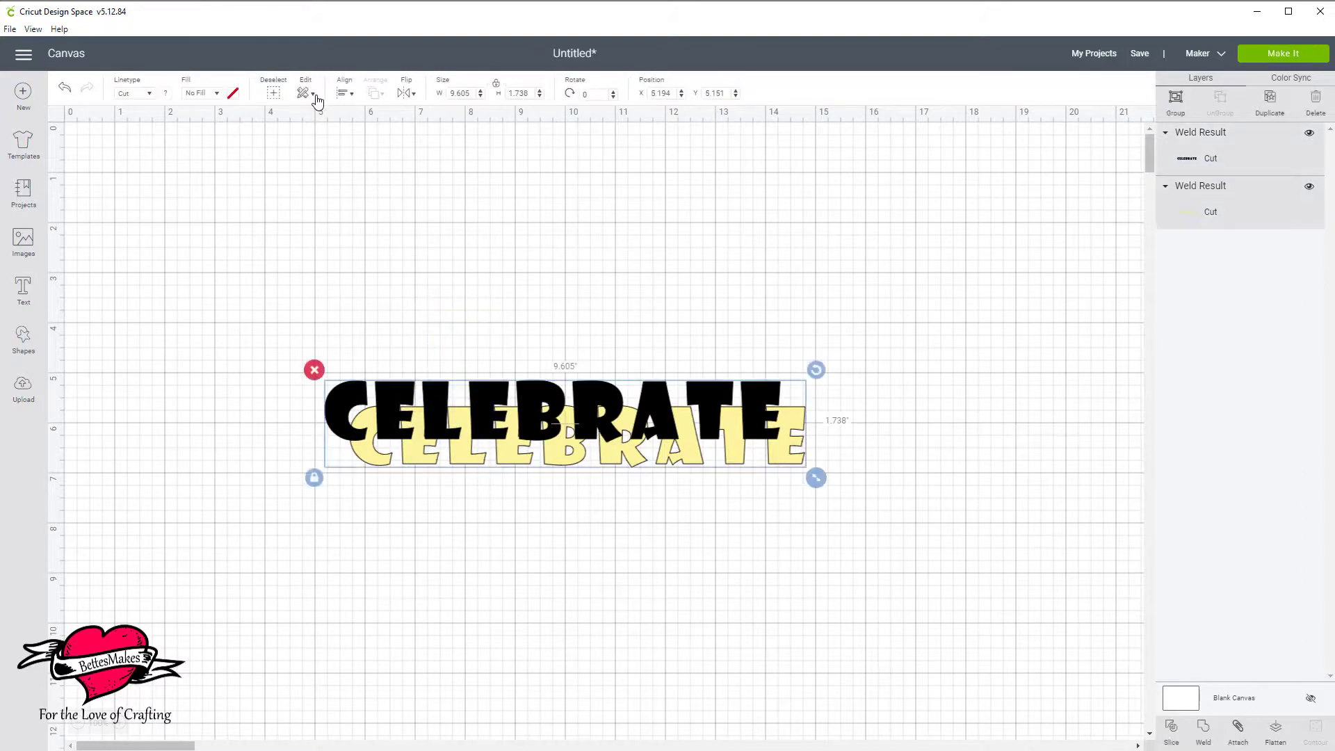
left_click(344, 95)
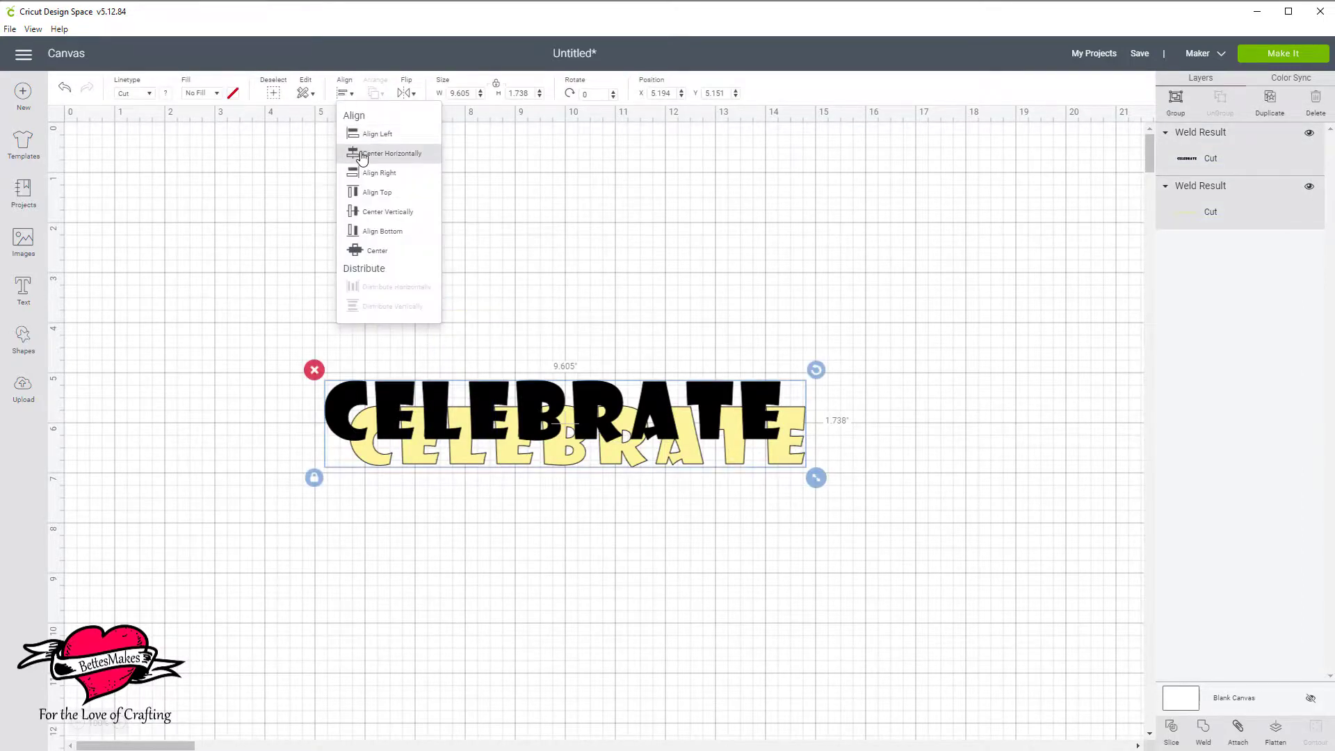
left_click(361, 154)
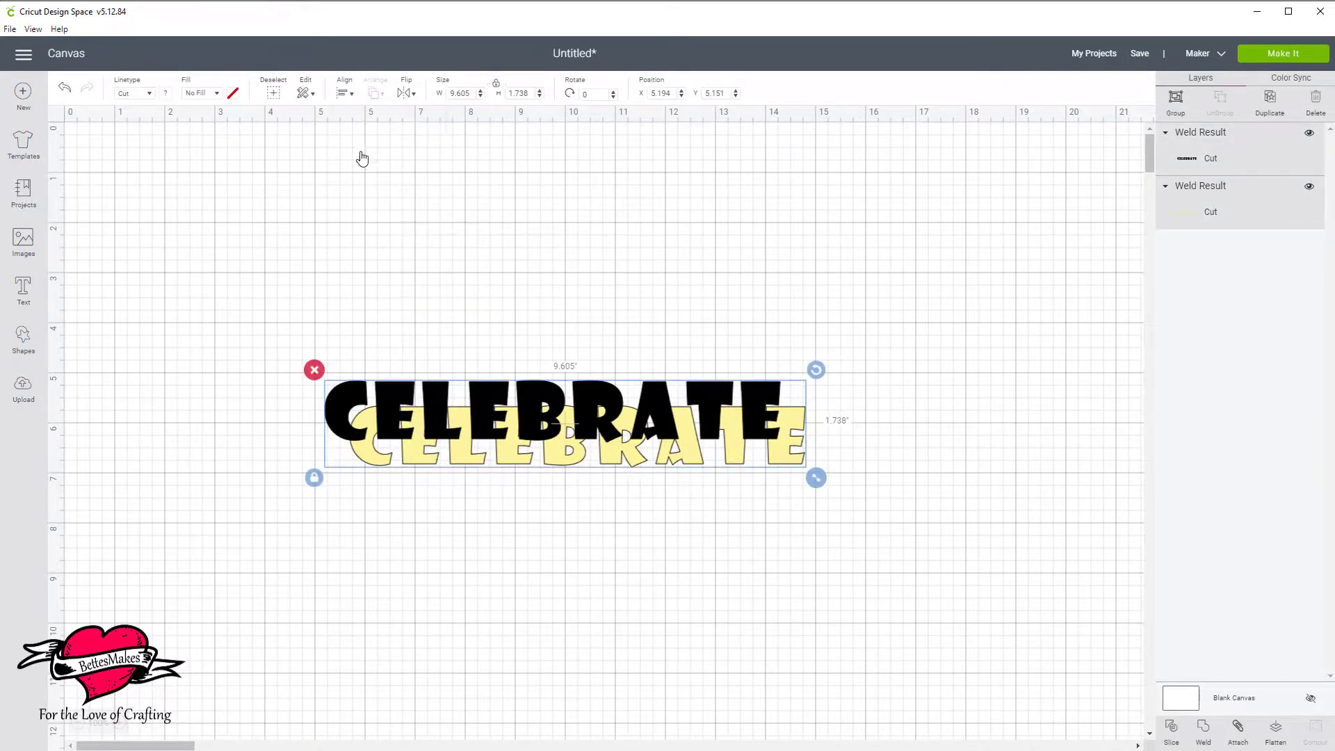
left_click(344, 96)
left_click(387, 212)
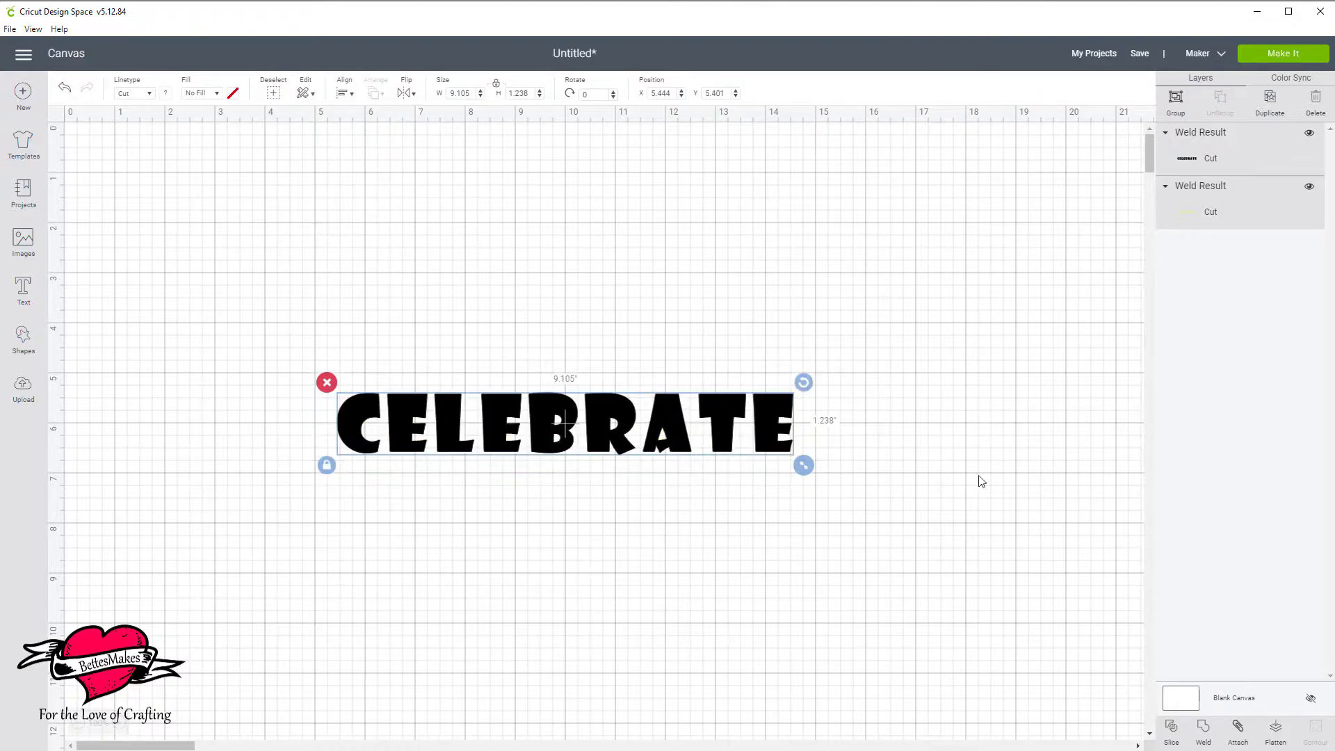
Nudge the yellow copy 0.1 in to the right and 0.1 in down to form a drop shadow behind the black word.
left_click(1238, 217)
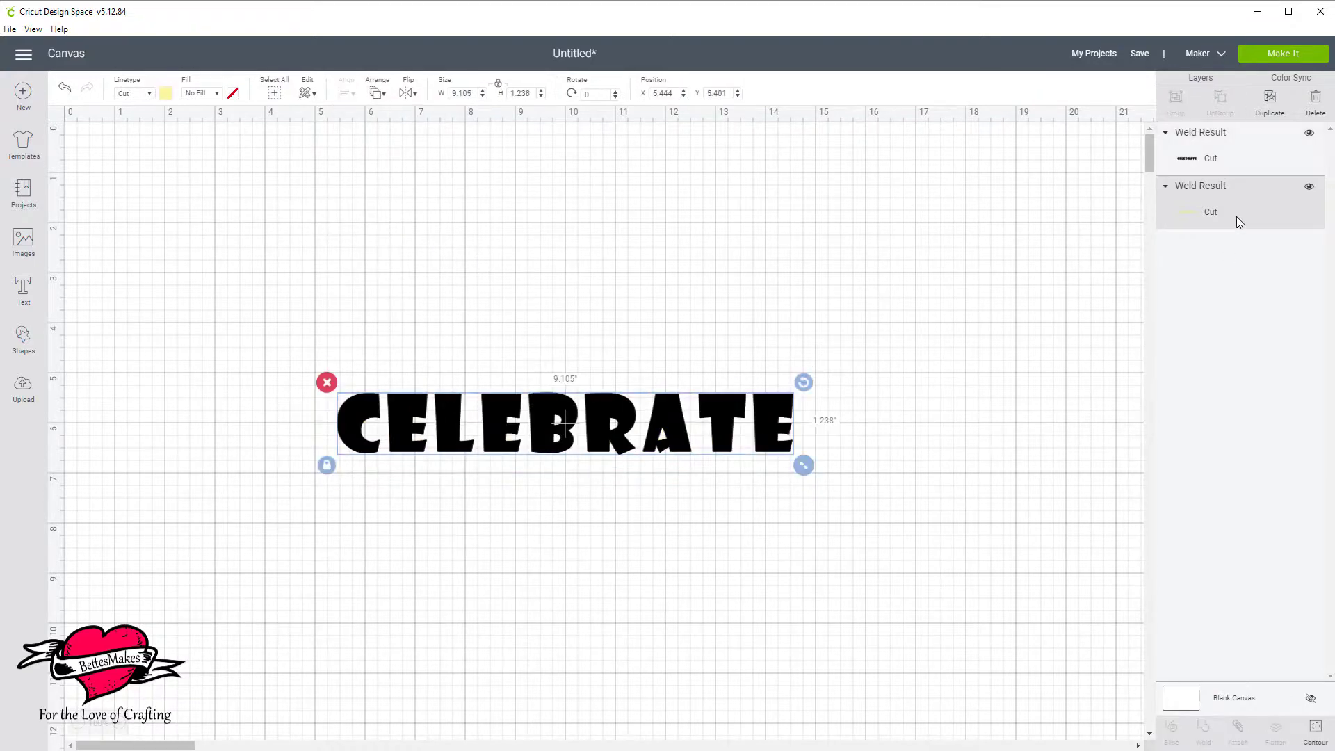
key("Right")
key("Down")
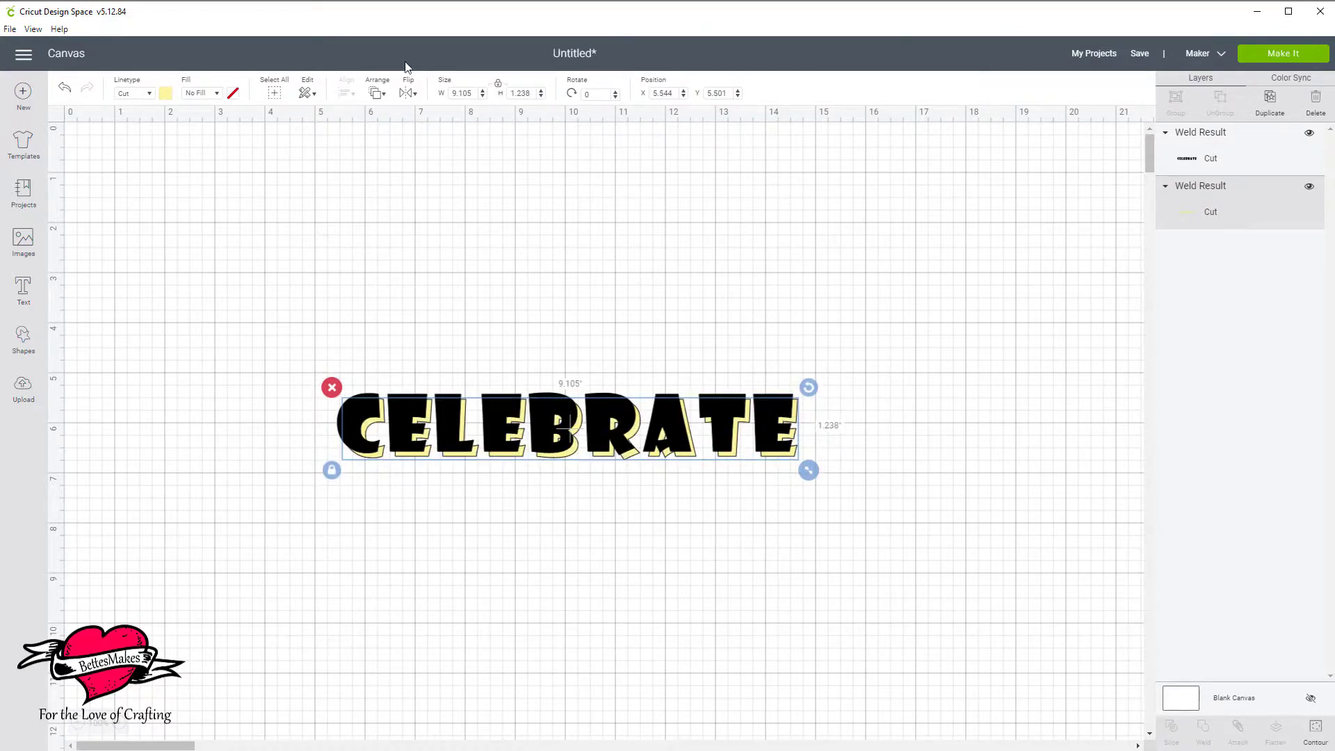
Group the black word with its yellow shadow copy.
left_click(179, 269)
left_click_drag(241, 277, 898, 468)
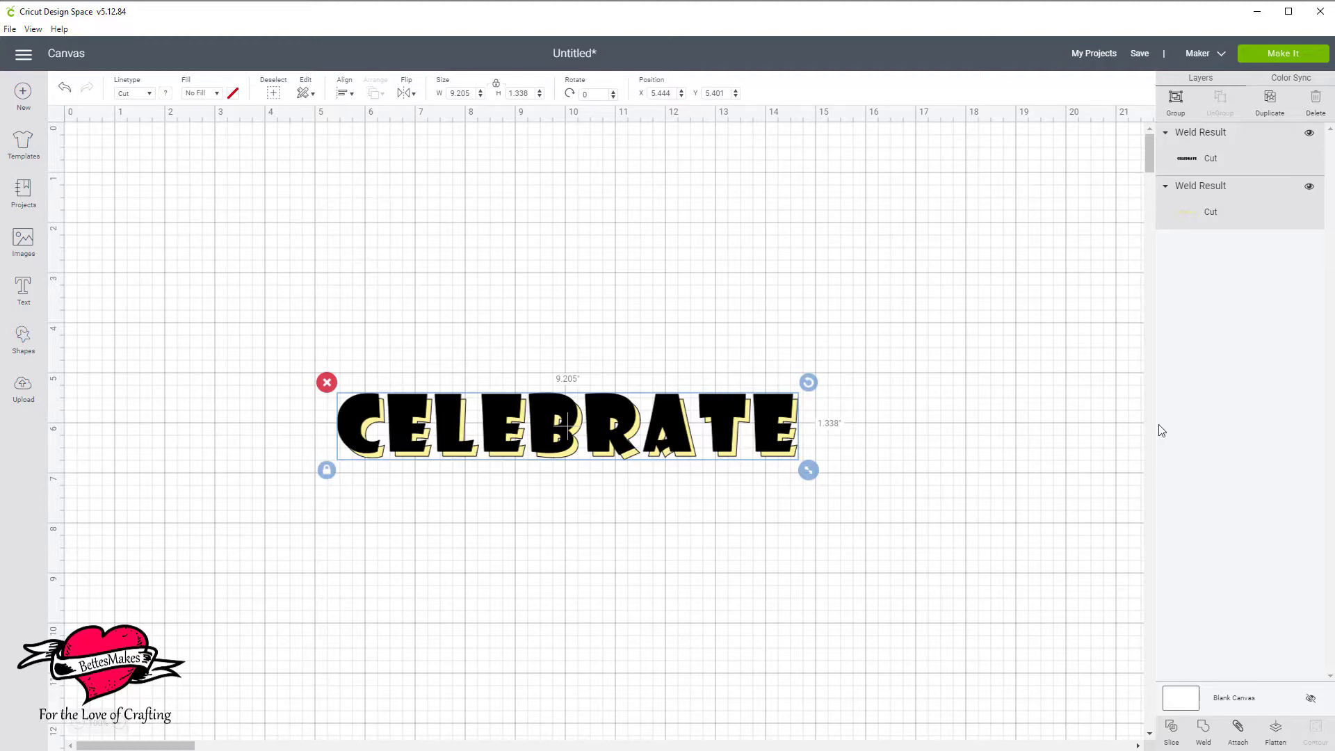
left_click(1175, 99)
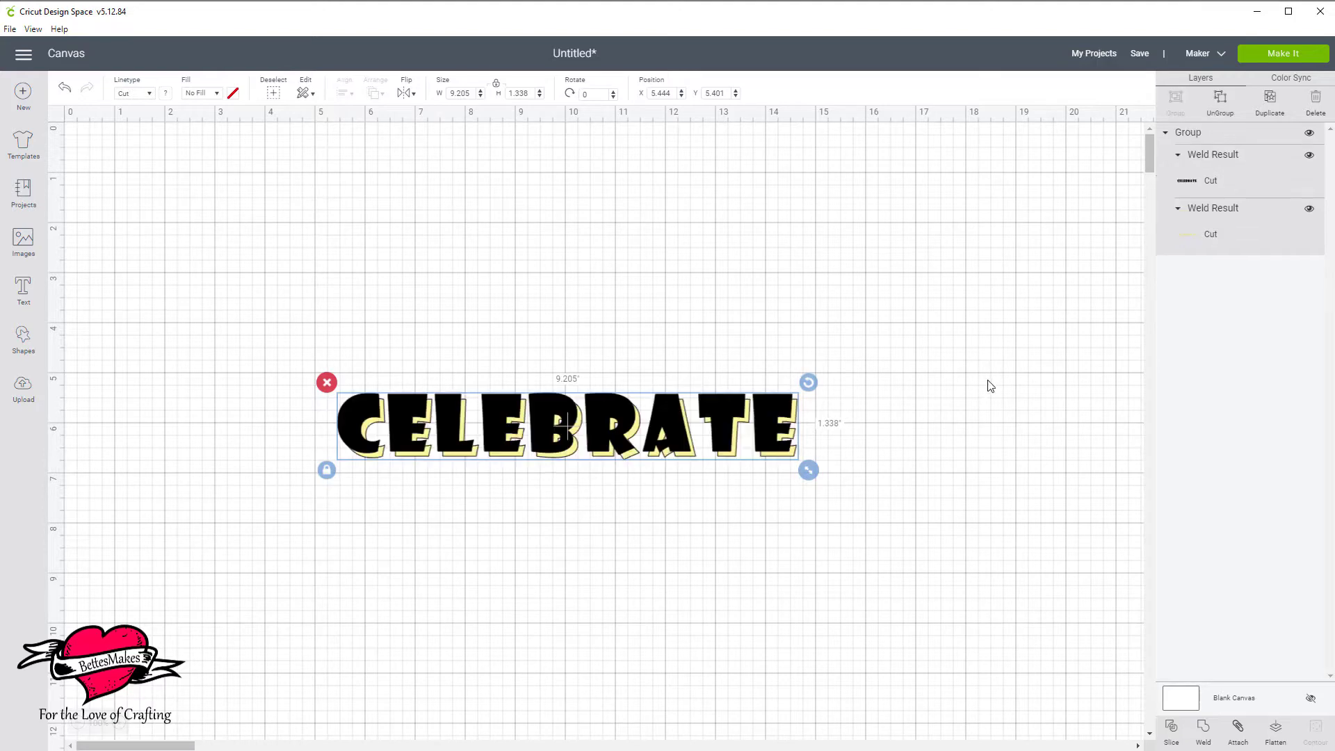